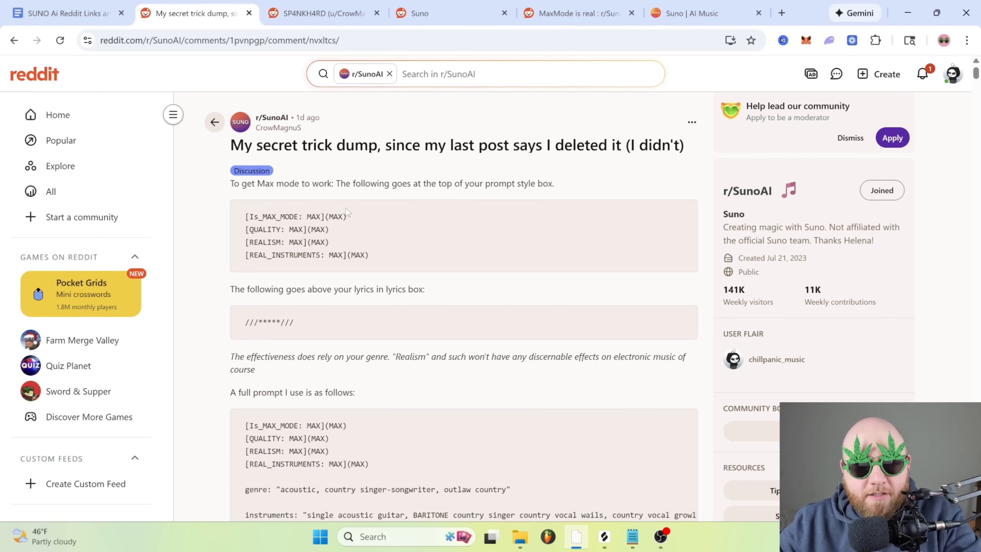
Step: Copy the four MAX mode tag lines from the Reddit post and paste them into the Styles box in Suno
{"action": "left_click_drag", "start_coordinate": [363, 183], "coordinate": [497, 179]}
{"action": "left_click", "coordinate": [497, 180]}
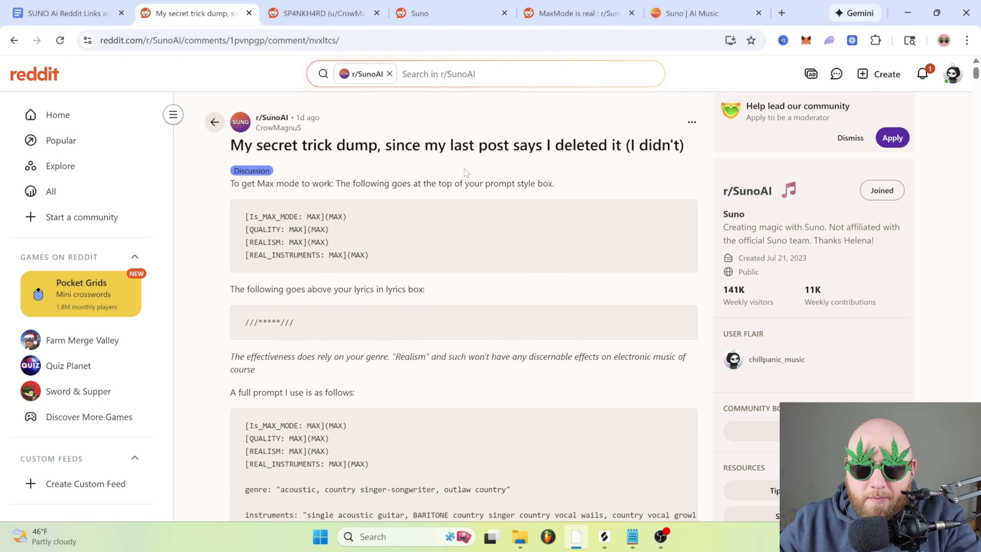
{"action": "left_click_drag", "start_coordinate": [246, 216], "coordinate": [411, 265]}
{"action": "key", "text": "ctrl+c"}
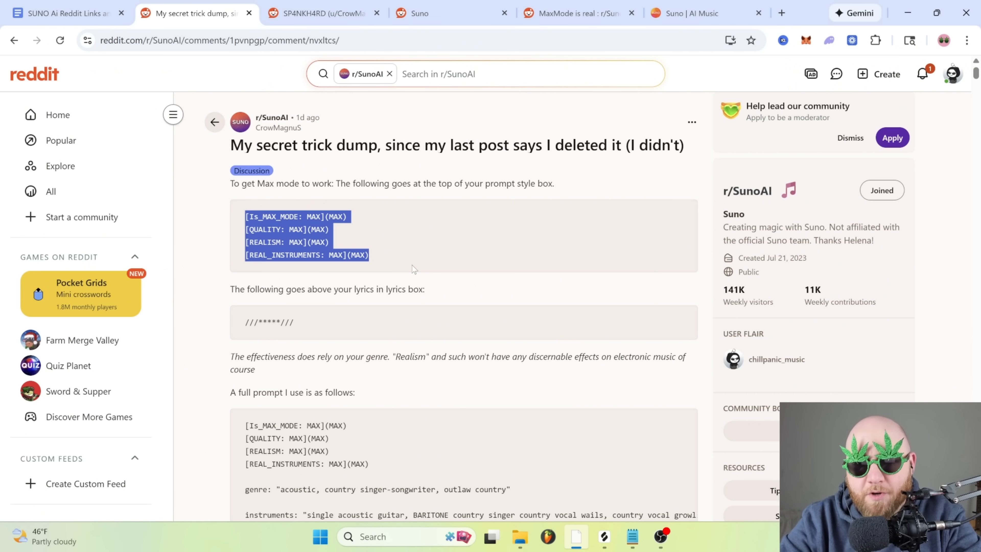
{"action": "left_click", "coordinate": [681, 5]}
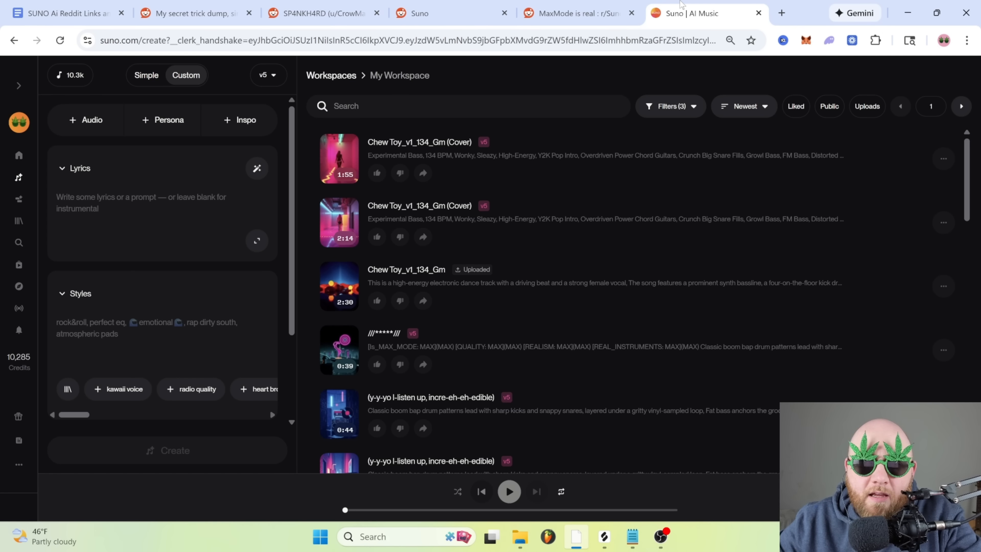
{"action": "left_click", "coordinate": [122, 329]}
{"action": "key", "text": "ctrl+v"}
Step: Copy the ///*****/// line from the Reddit post into Suno's Lyrics box
{"action": "left_click", "coordinate": [194, 13]}
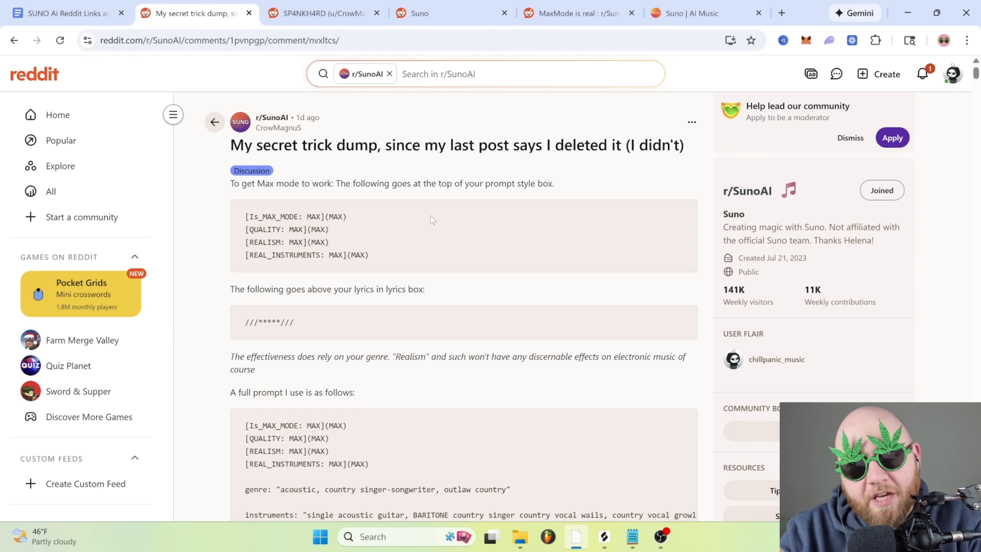
{"action": "scroll", "coordinate": [432, 219], "scroll_direction": "down", "scroll_amount": 1}
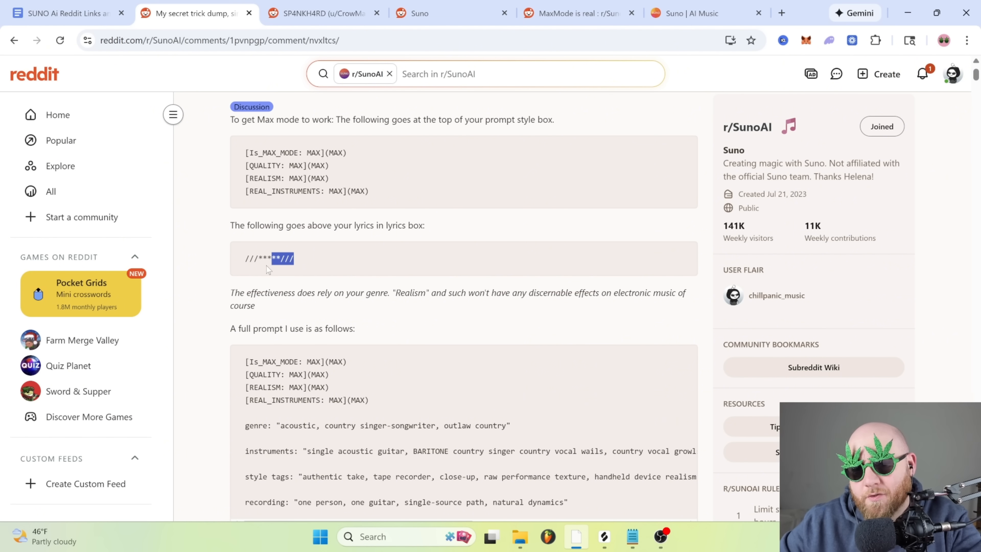
{"action": "key", "text": "ctrl+9"}
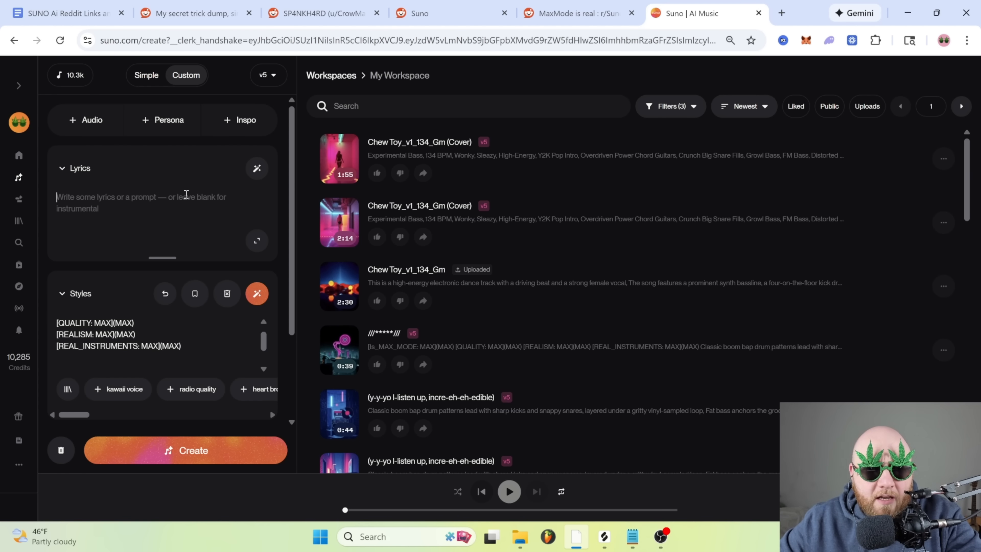
{"action": "left_click", "coordinate": [186, 193]}
{"action": "type", "text": "///*****///"}
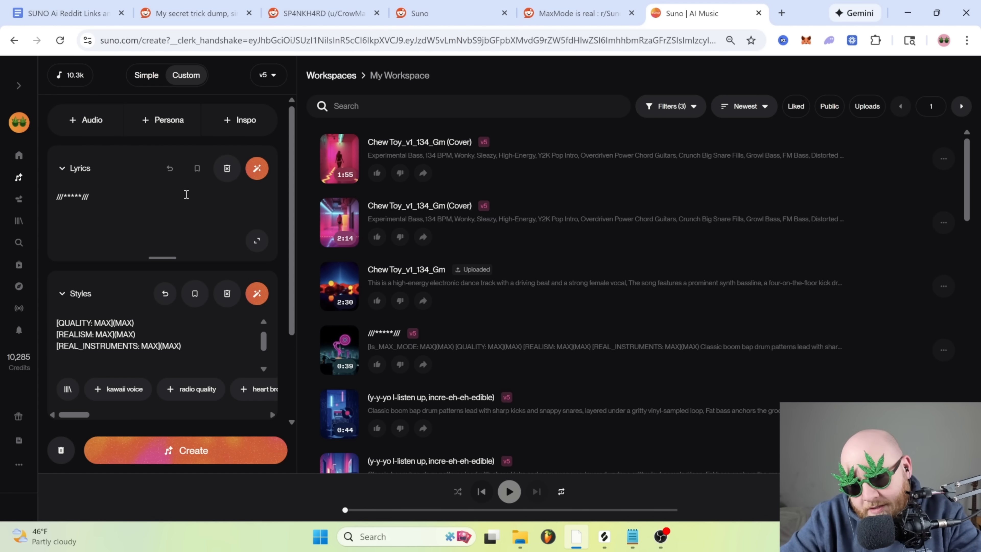
Step: Copy the genre, instruments, style tags and recording lines from the Google Docs resource document into Suno's Styles box, below the MAX tags
{"action": "key", "text": "ctrl+2"}
{"action": "scroll", "coordinate": [688, 325], "scroll_direction": "right", "scroll_amount": 3}
{"action": "scroll", "coordinate": [689, 325], "scroll_direction": "left", "scroll_amount": 3}
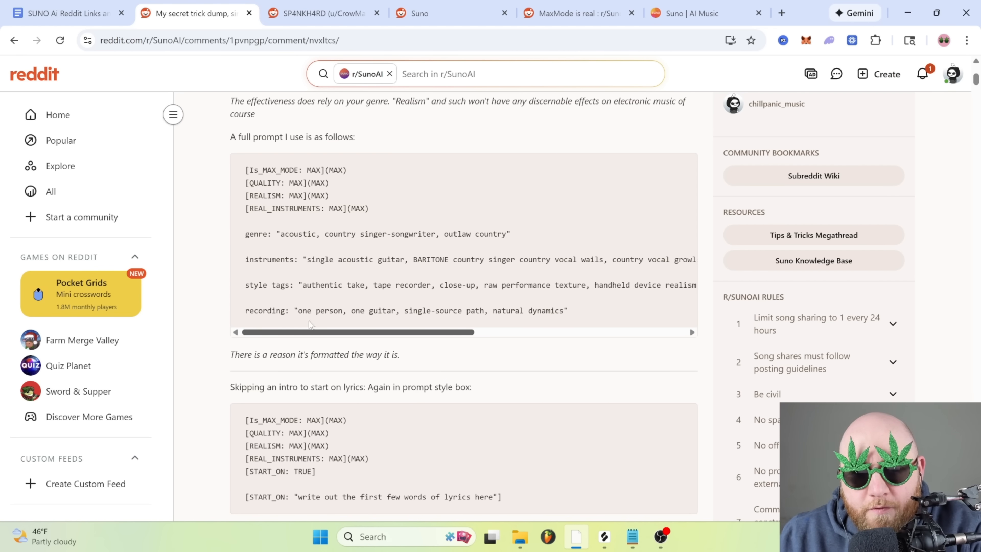
{"action": "left_click", "coordinate": [65, 8]}
{"action": "scroll", "coordinate": [421, 320], "scroll_direction": "down", "scroll_amount": 10}
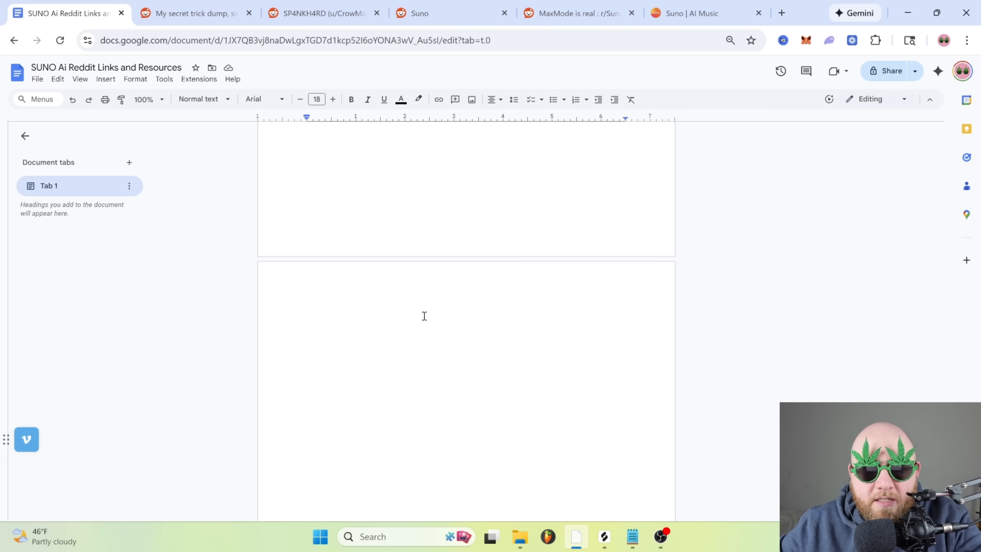
{"action": "scroll", "coordinate": [424, 316], "scroll_direction": "up", "scroll_amount": 10}
{"action": "left_click_drag", "start_coordinate": [306, 258], "coordinate": [622, 394]}
{"action": "key", "text": "ctrl+6"}
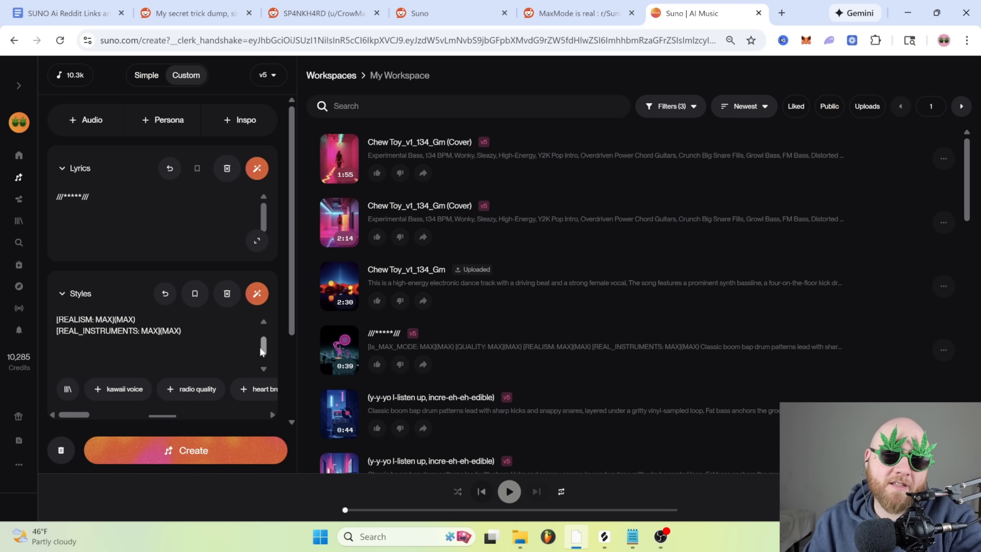
Step: Copy the "Peter saw the devil at applebees" verse and chorus from the Google Docs document into Suno's Lyrics box, below the ///*****/// line
{"action": "key", "text": "ctrl+1"}
{"action": "scroll", "coordinate": [480, 294], "scroll_direction": "up", "scroll_amount": 7}
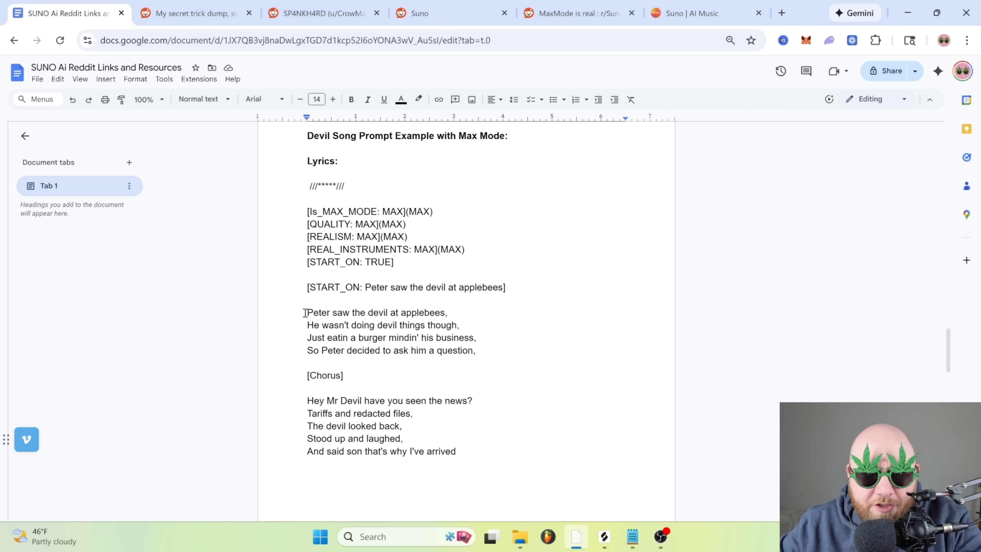
{"action": "left_click_drag", "start_coordinate": [307, 312], "coordinate": [457, 451]}
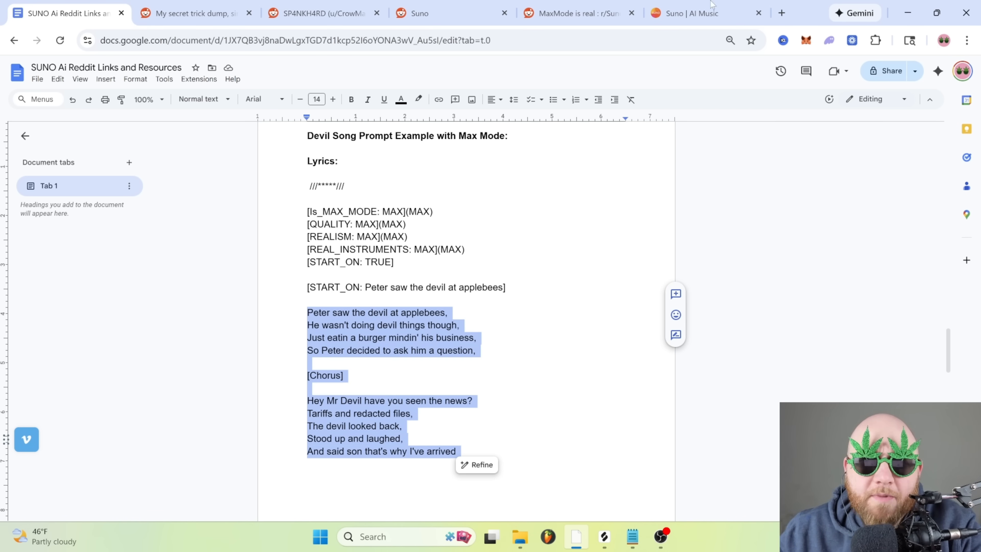
{"action": "left_click", "coordinate": [673, 15]}
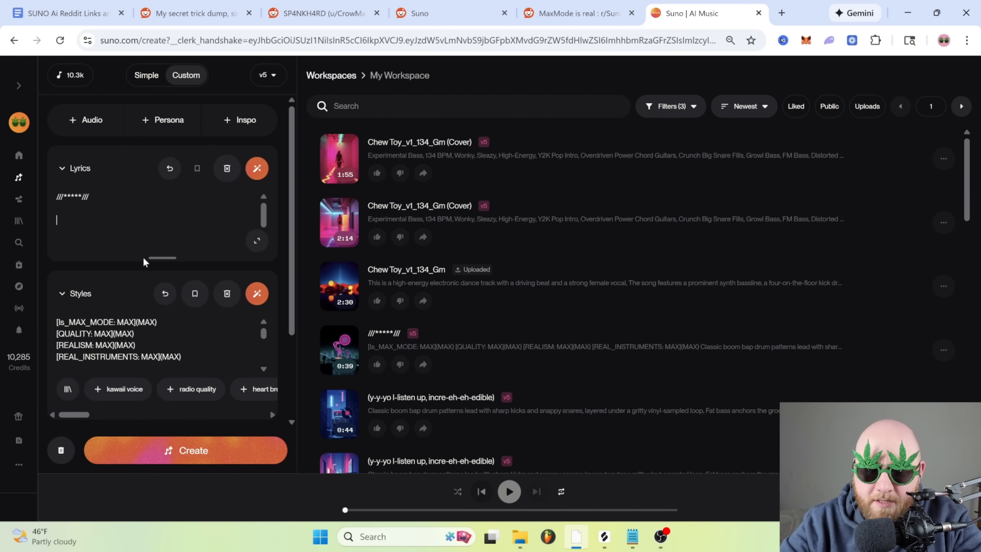
{"action": "key", "text": "ctrl+v"}
{"action": "left_click", "coordinate": [257, 240]}
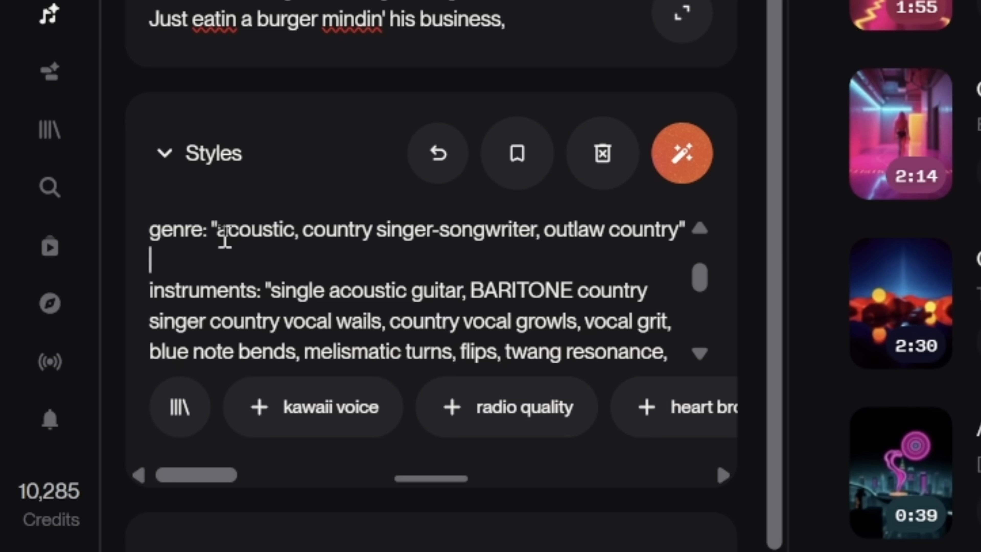
Step: Review the outlaw country style prompt and generate the song with the MAX mode tags
{"action": "left_click_drag", "start_coordinate": [349, 234], "coordinate": [657, 242]}
{"action": "left_click", "coordinate": [600, 289]}
{"action": "scroll", "coordinate": [514, 298], "scroll_direction": "down", "scroll_amount": 3}
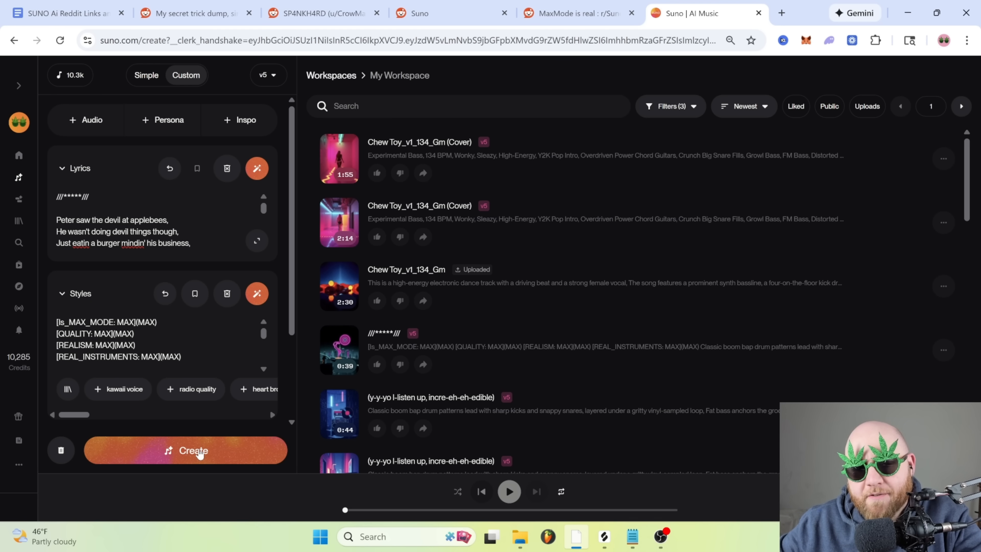
{"action": "left_click", "coordinate": [200, 452]}
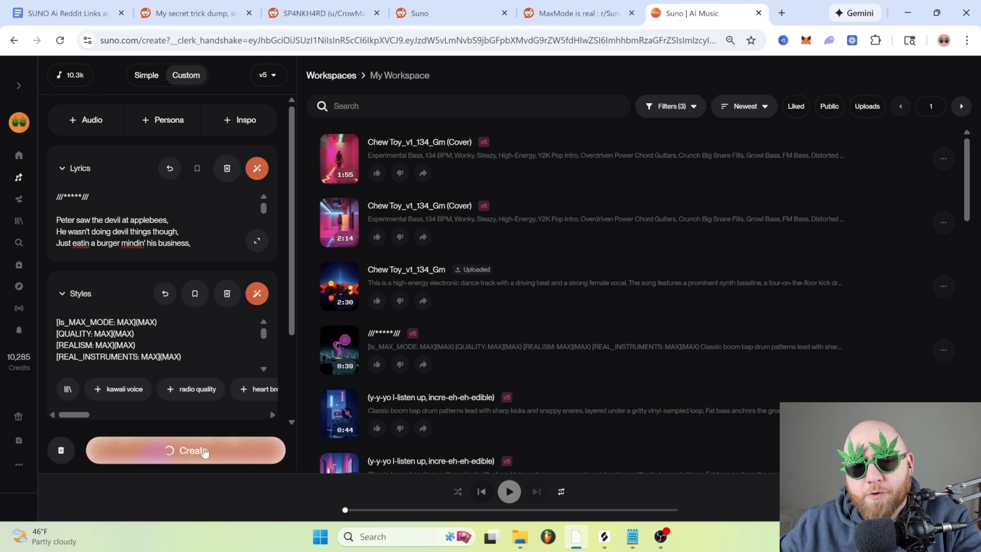
Step: Remove the ///*****/// line from the lyrics and the MAX tags from the styles, and generate a comparison version
{"action": "left_click_drag", "start_coordinate": [106, 201], "coordinate": [55, 197]}
{"action": "key", "text": "BackSpace"}
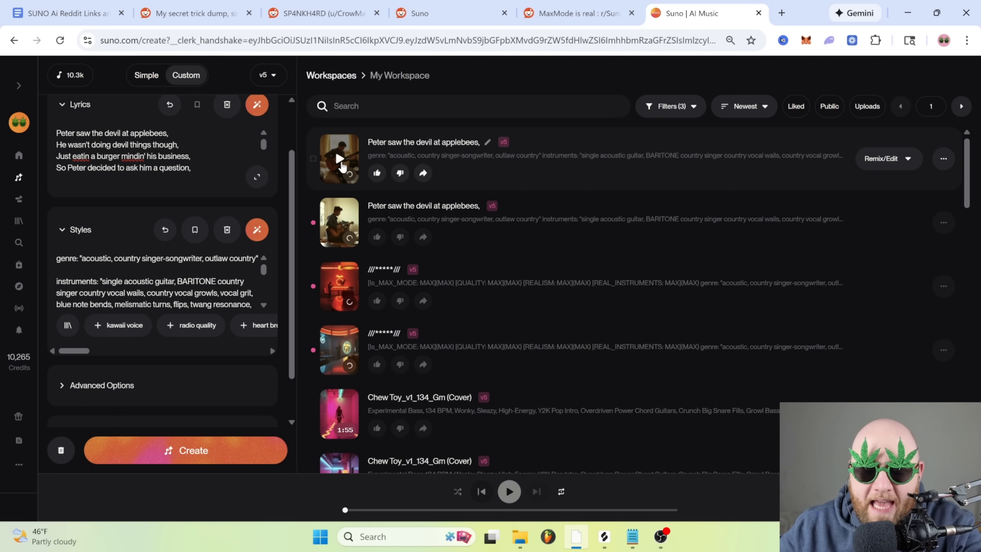
Step: Play the first "Peter saw the devil at applebees" track without MAX mode, followed by the first ///*****/// track, to compare them
{"action": "left_click", "coordinate": [339, 159]}
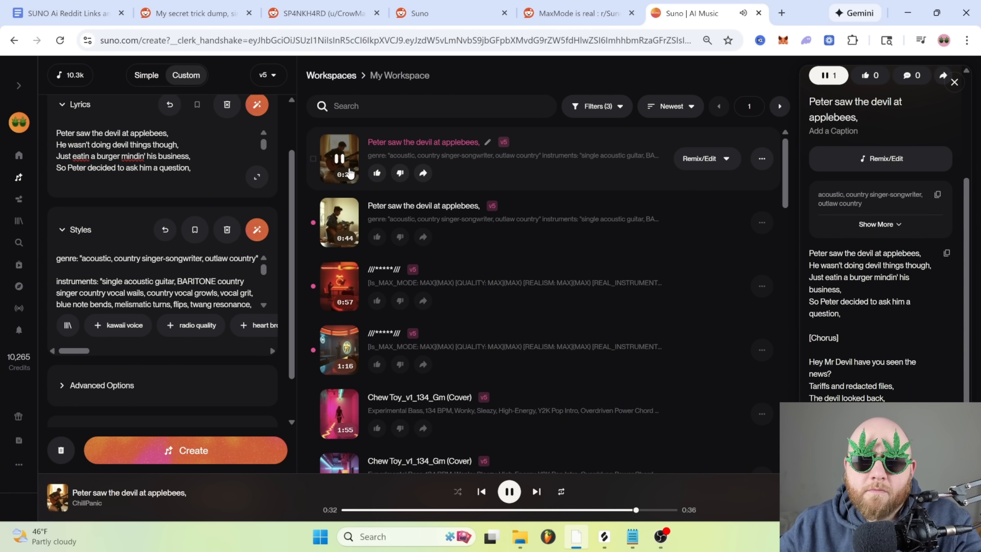
{"action": "left_click", "coordinate": [349, 174]}
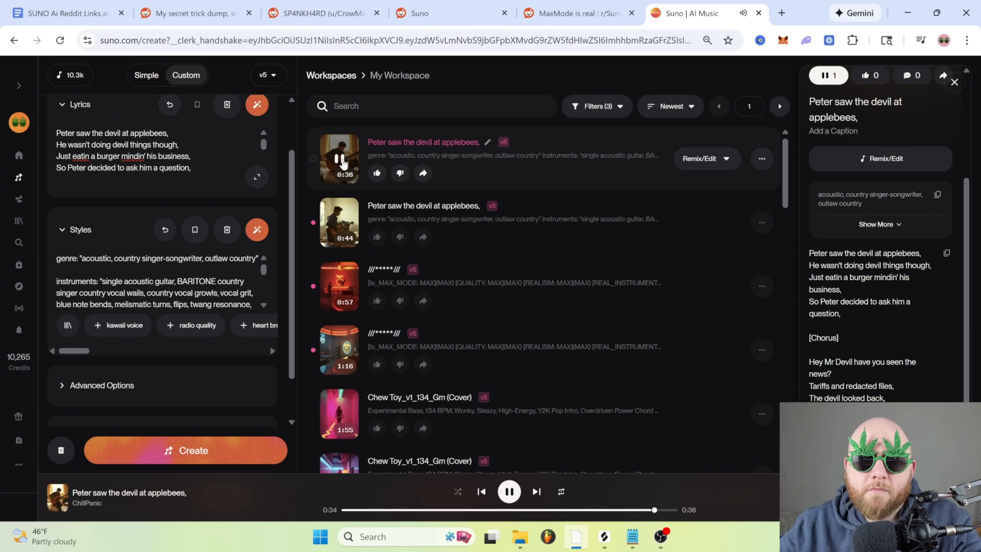
{"action": "left_click", "coordinate": [340, 286]}
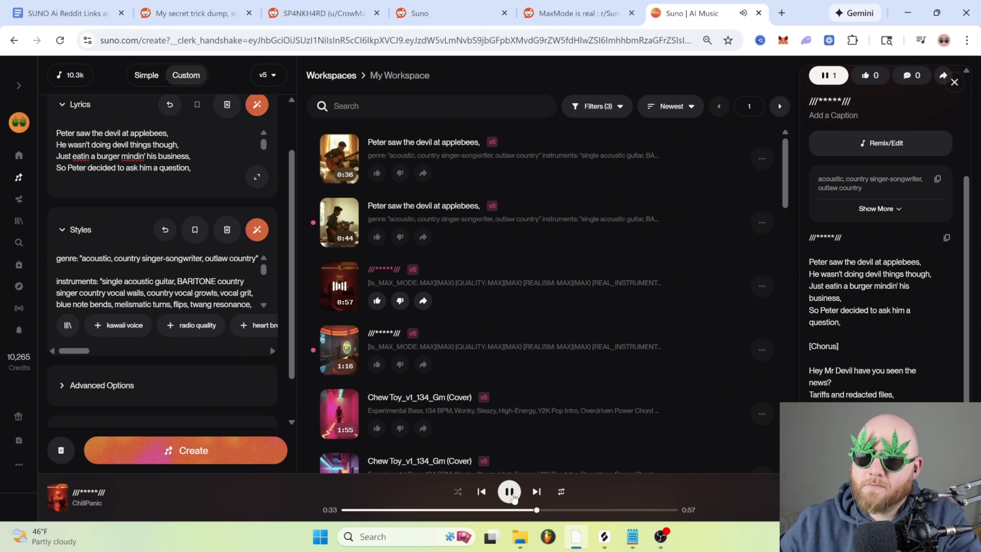
{"action": "left_click", "coordinate": [510, 492]}
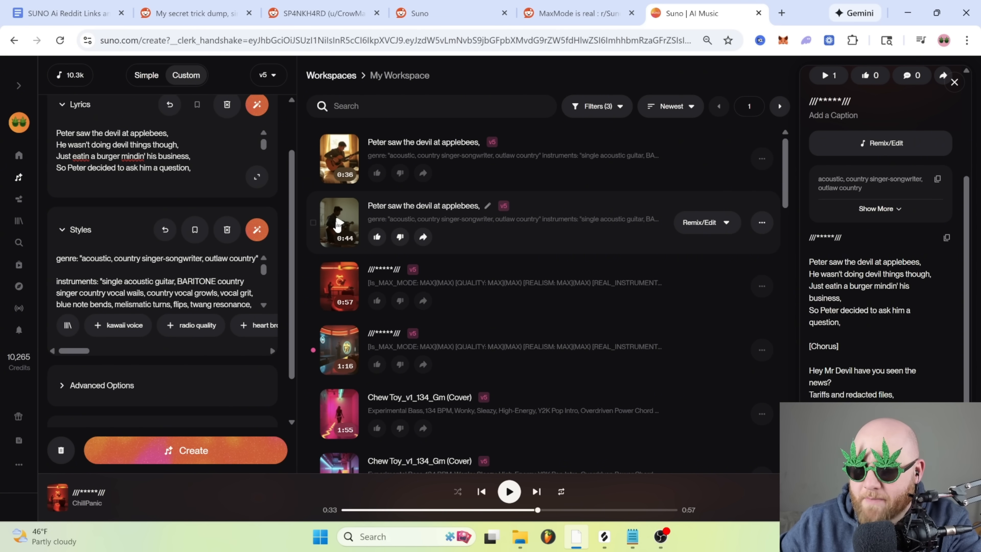
Step: Play the second track without MAX mode, followed by the second ///*****/// track, pausing each after a partial listen
{"action": "left_click", "coordinate": [337, 223]}
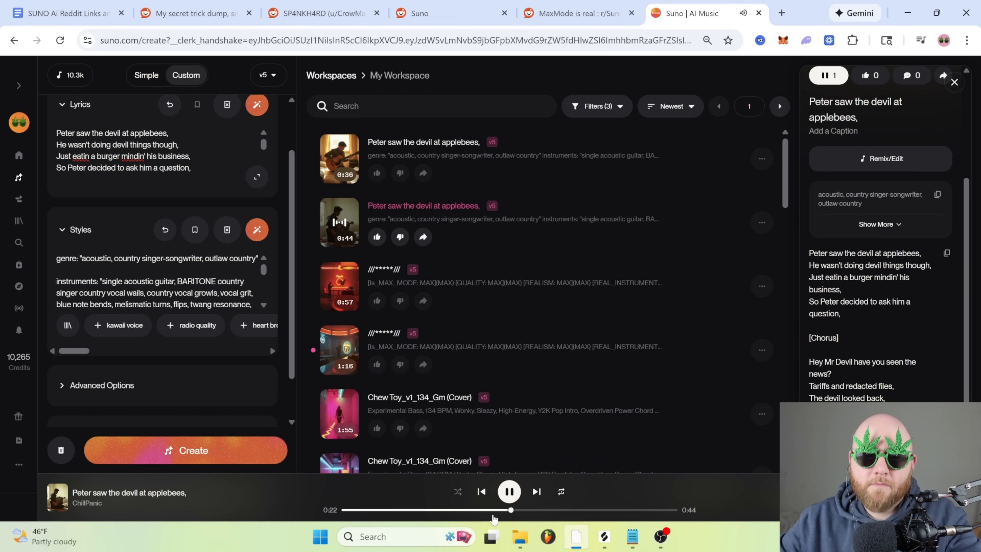
{"action": "left_click", "coordinate": [510, 491]}
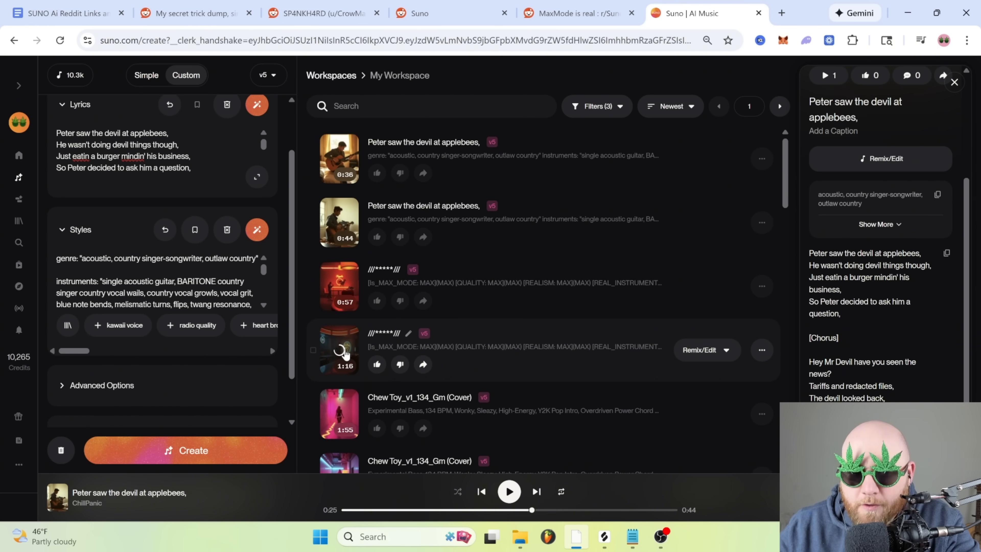
{"action": "left_click", "coordinate": [340, 350]}
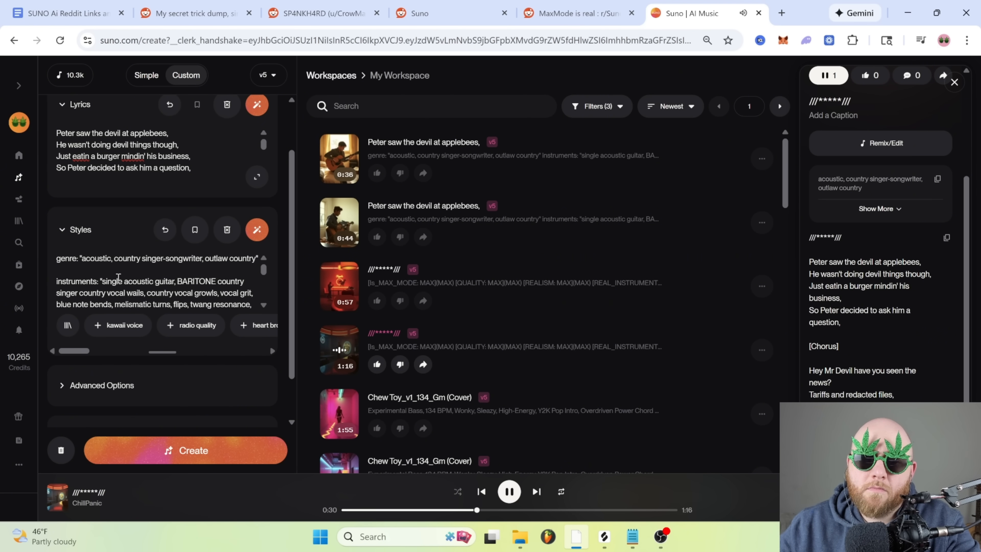
{"action": "scroll", "coordinate": [116, 282], "scroll_direction": "up", "scroll_amount": 2}
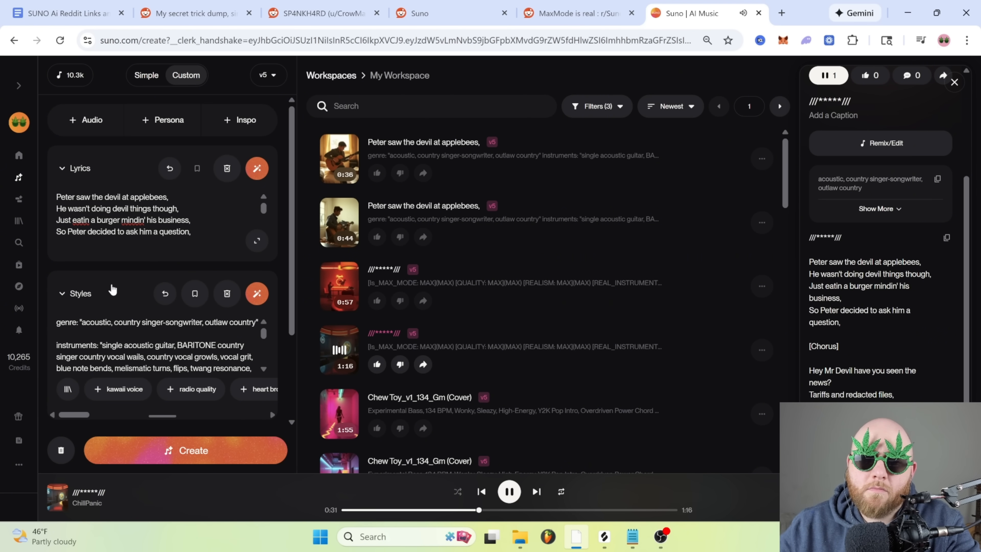
{"action": "left_click", "coordinate": [510, 493]}
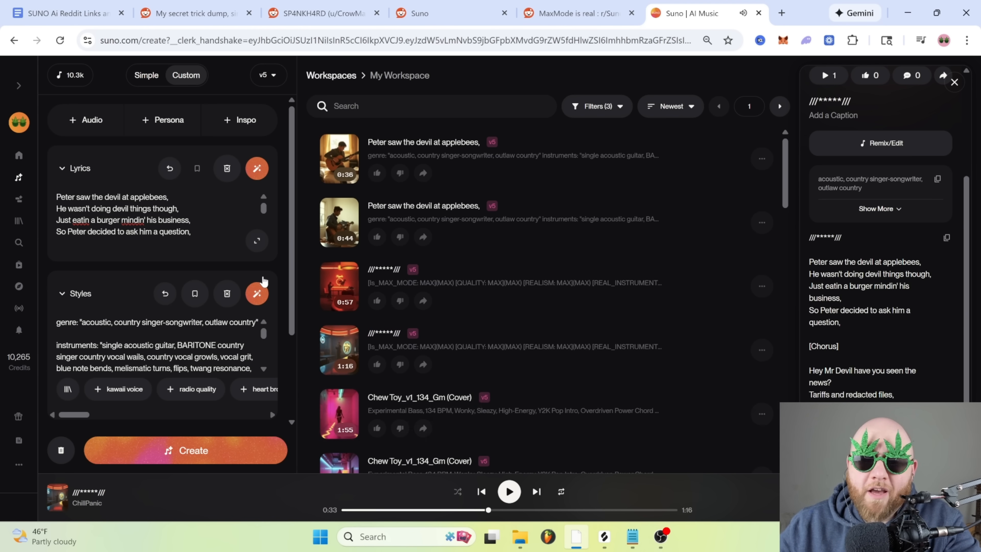
Step: Open ChatGPT in a new browser tab and go to the custom Suno GPT
{"action": "left_click", "coordinate": [782, 14]}
{"action": "type", "text": "chat"}
{"action": "key", "text": "Return"}
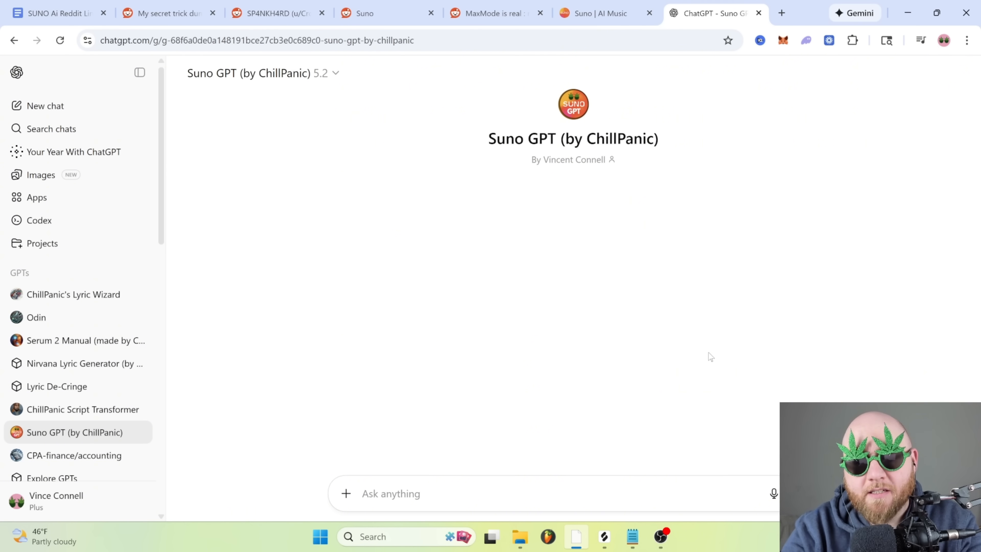
Step: Paste the "Not today" rap-metal lyrics into Suno's Lyrics box, title the song "LP Max Mode OFF" and generate it
{"action": "mouse_move", "coordinate": [497, 538]}
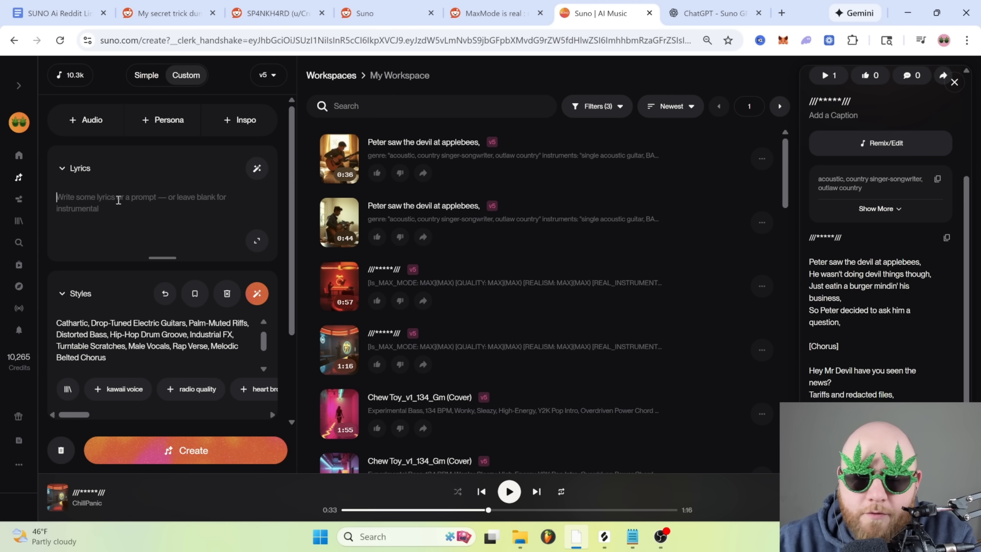
{"action": "key", "text": "ctrl+v"}
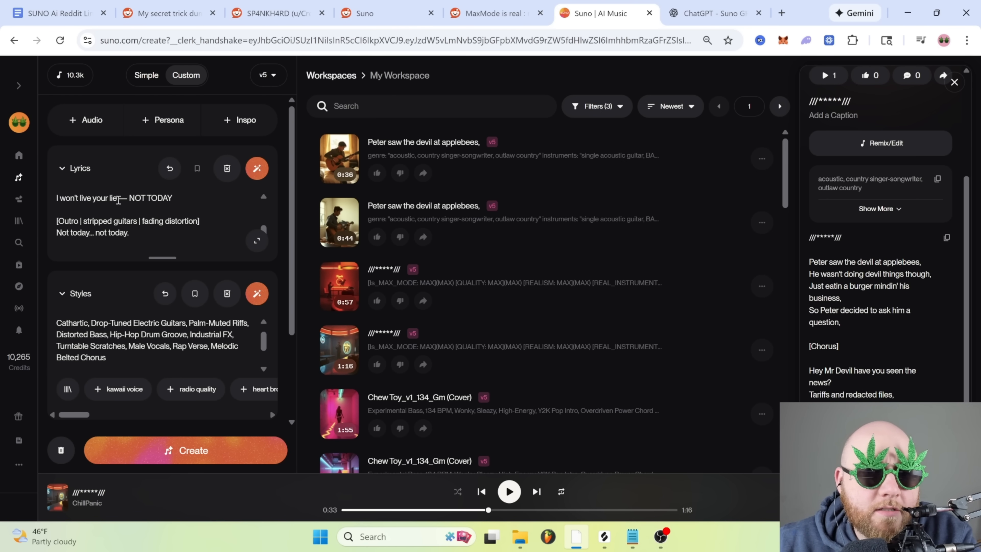
{"action": "scroll", "coordinate": [139, 381], "scroll_direction": "down", "scroll_amount": 3}
{"action": "left_click", "coordinate": [138, 382]}
{"action": "type", "text": "LP Max Mode OFF"}
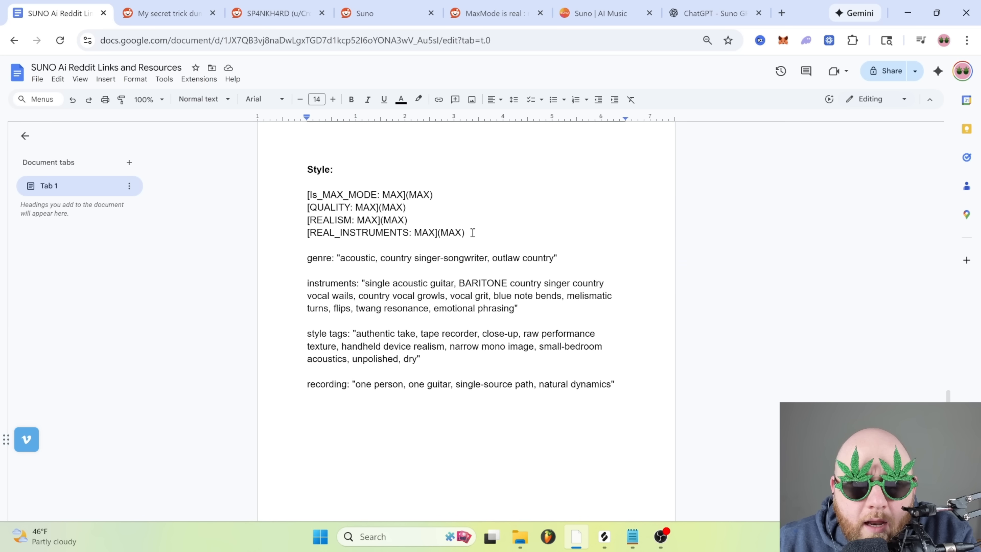
Step: Copy the four MAX tags from the Google Docs document into Suno's styles, title the song "LP Max Mode ON" and generate it
{"action": "left_click_drag", "start_coordinate": [473, 232], "coordinate": [305, 202]}
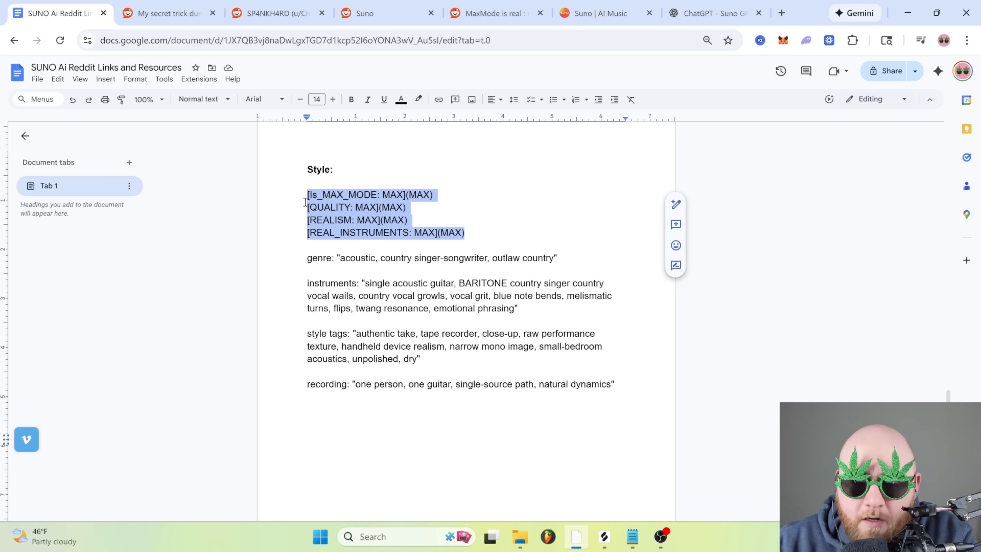
{"action": "left_click", "coordinate": [580, 17]}
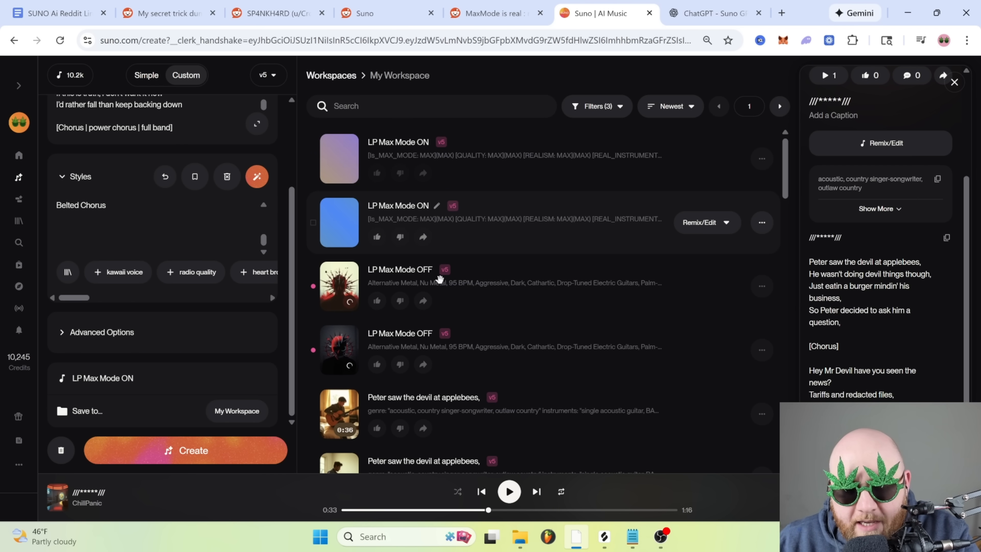
Step: Play the first "LP Max Mode OFF" track, pause it, and play the first "LP Max Mode ON" track for comparison
{"action": "left_click", "coordinate": [339, 286]}
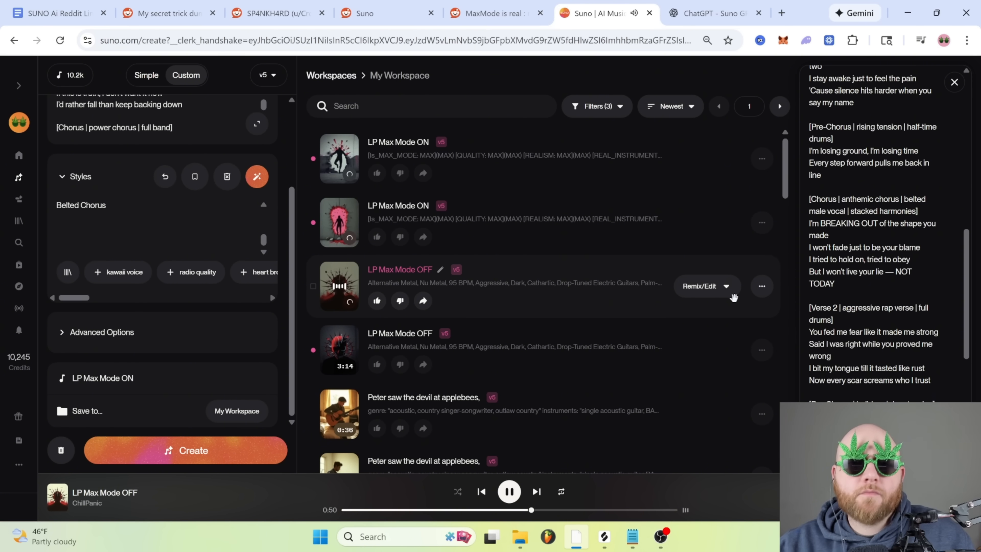
{"action": "left_click", "coordinate": [509, 492]}
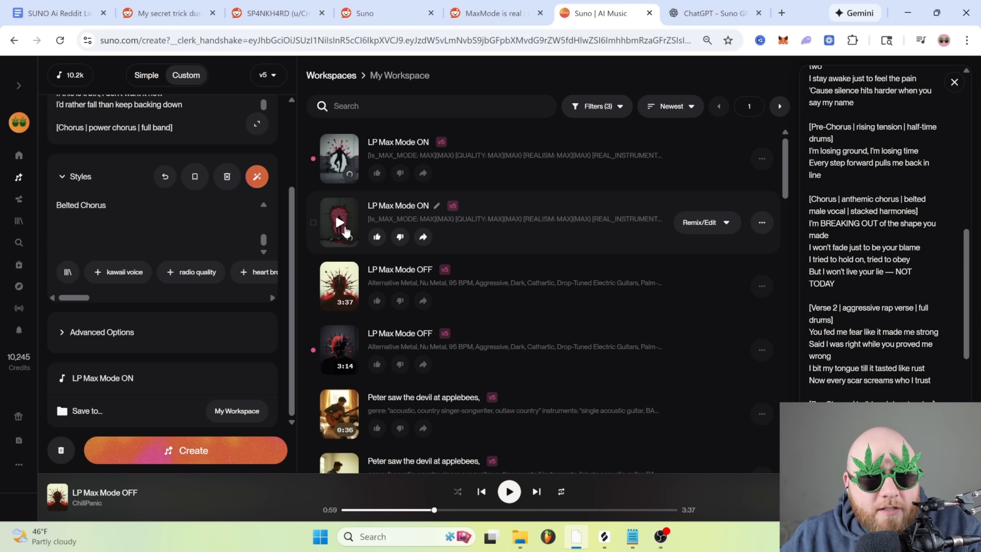
{"action": "left_click", "coordinate": [339, 160]}
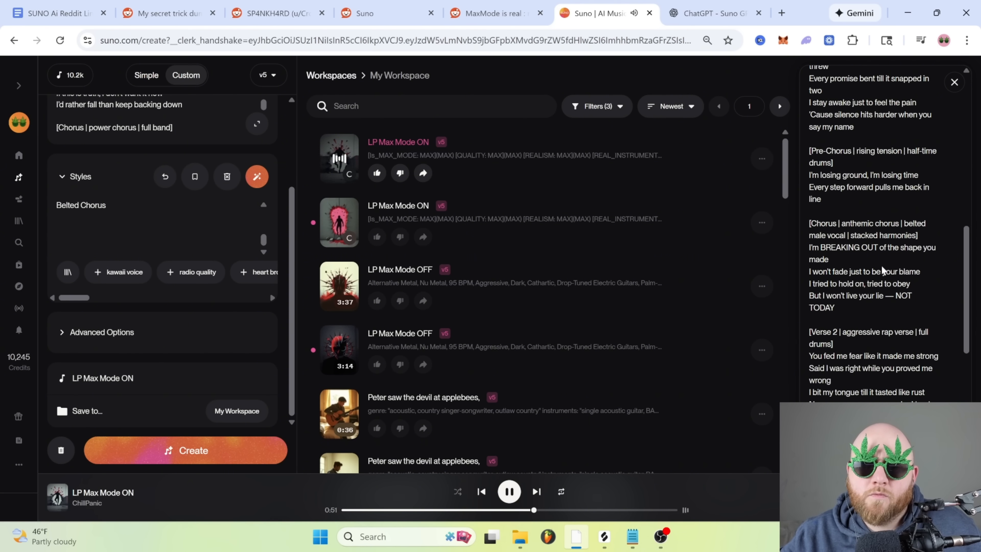
Step: Pause the first "LP Max Mode ON" track and clear the old text from the song creation form
{"action": "left_click", "coordinate": [510, 491]}
{"action": "scroll", "coordinate": [248, 164], "scroll_direction": "up", "scroll_amount": 5}
{"action": "left_click", "coordinate": [226, 168]}
Step: Ask the Suno GPT for a Guns n Roses style prompt in the Google Docs style block's format, with lyrics about having to pee on a long drive
{"action": "key", "text": "ctrl+1"}
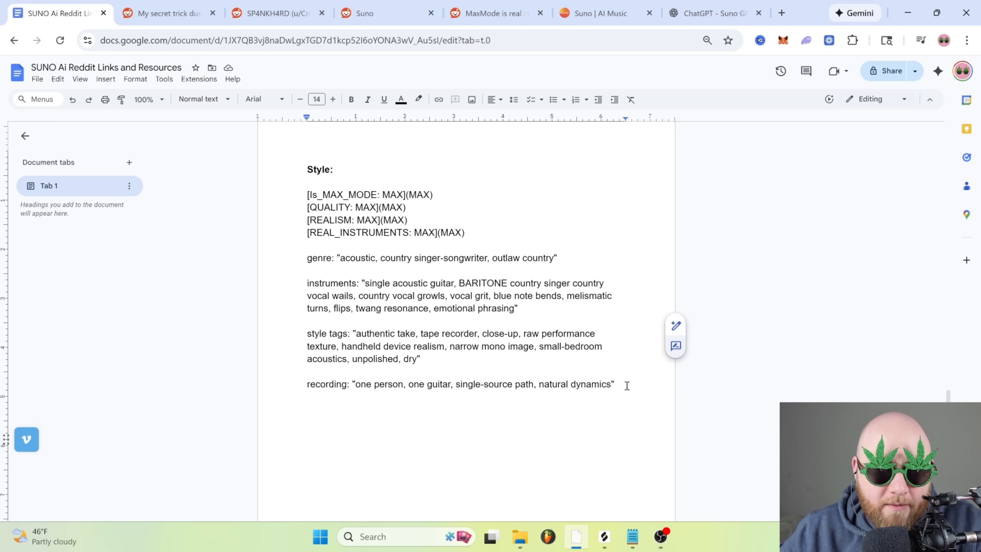
{"action": "left_click_drag", "start_coordinate": [617, 386], "coordinate": [298, 257]}
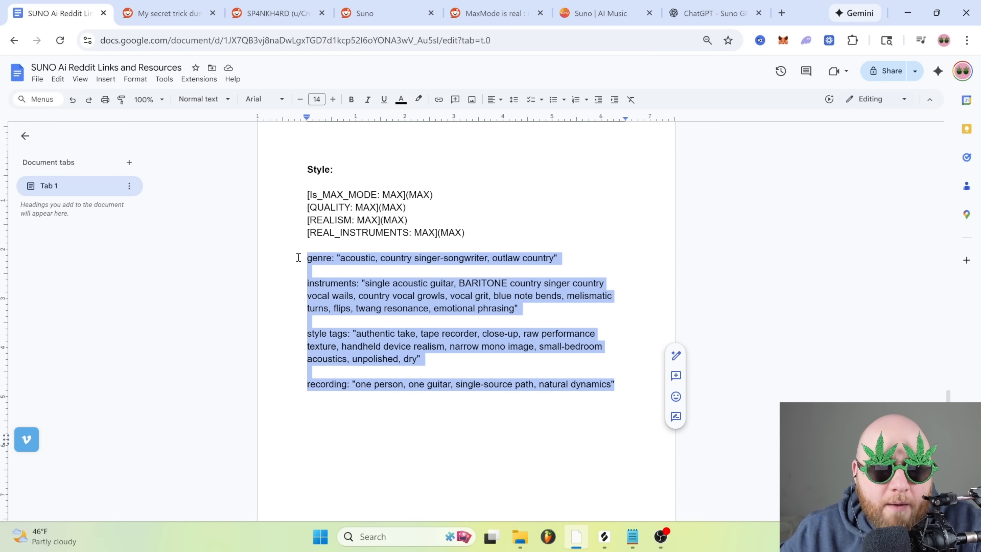
{"action": "key", "text": "ctrl+7"}
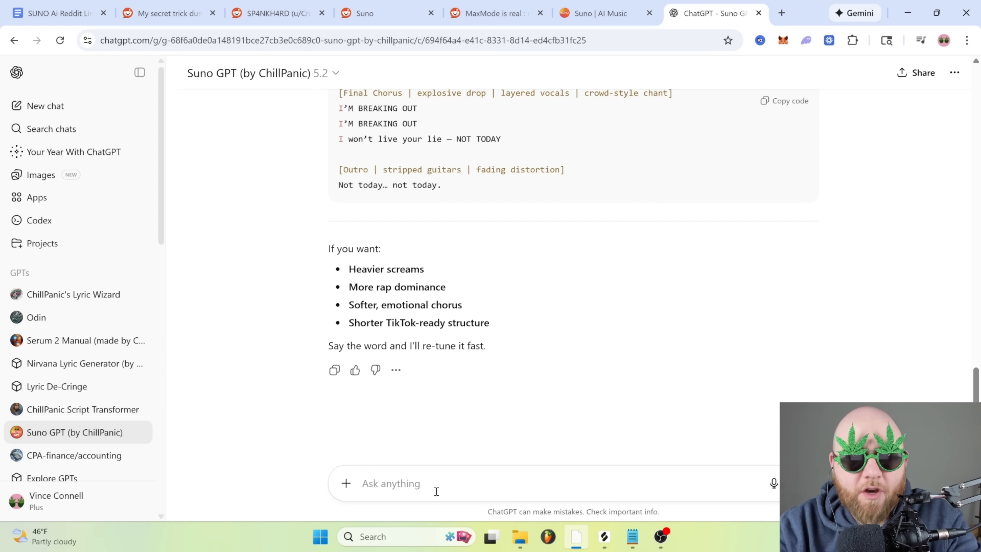
{"action": "left_click", "coordinate": [436, 491]}
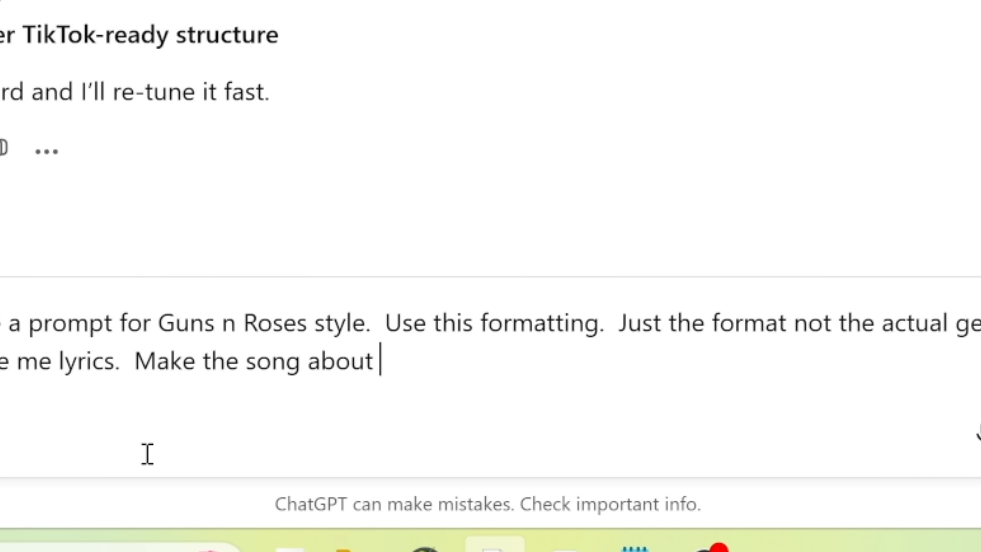
{"action": "type", "text": "having to "}
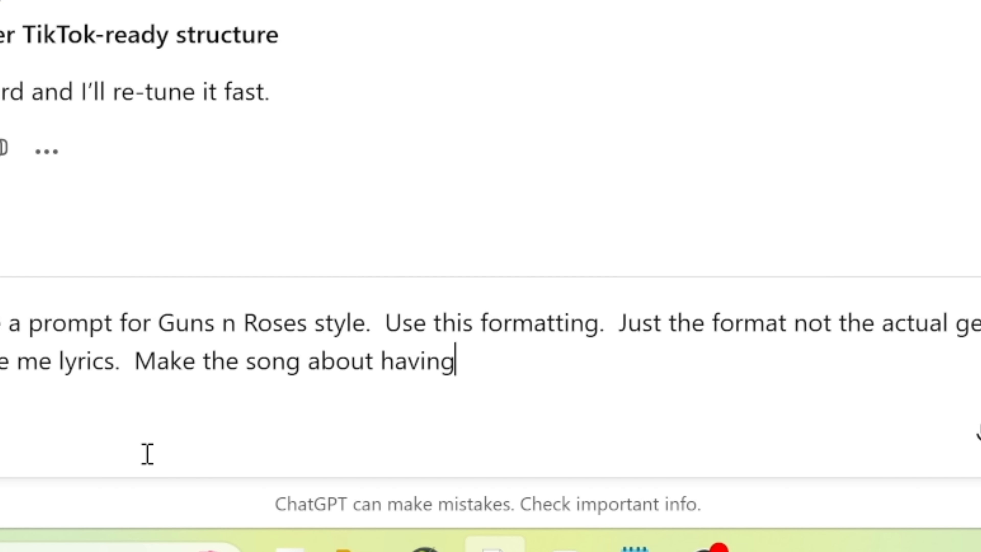
{"action": "type", "text": "pee on a long drive"}
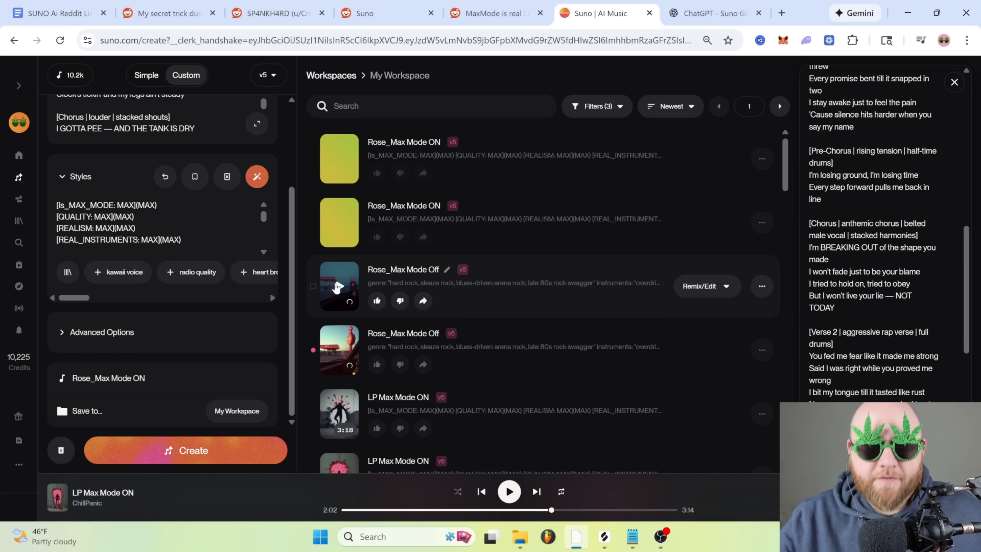
Step: Follow the lyrics of the first "Rose_Max Mode Off" track in Suno while listening to it, then pause the track
{"action": "scroll", "coordinate": [922, 360], "scroll_direction": "down", "scroll_amount": 6}
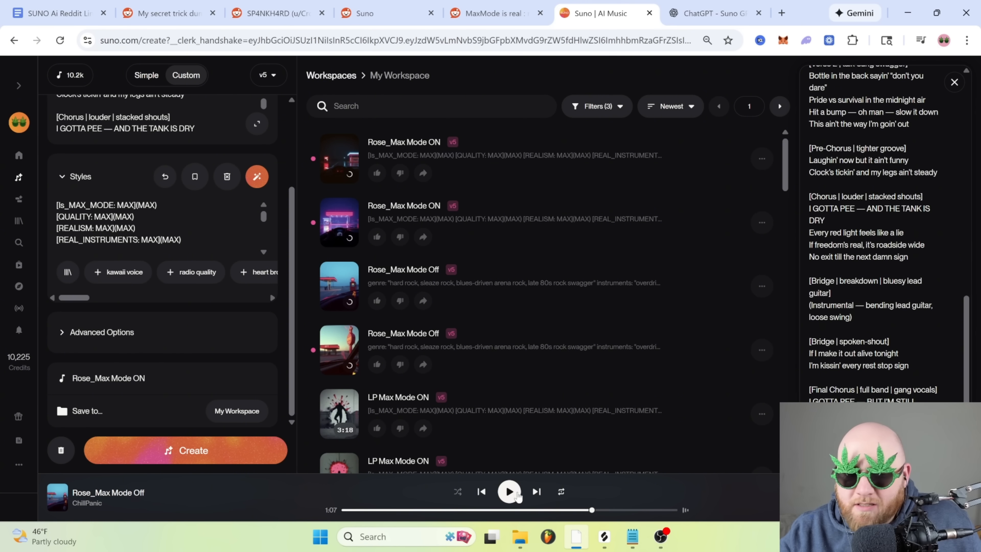
{"action": "left_click", "coordinate": [509, 492]}
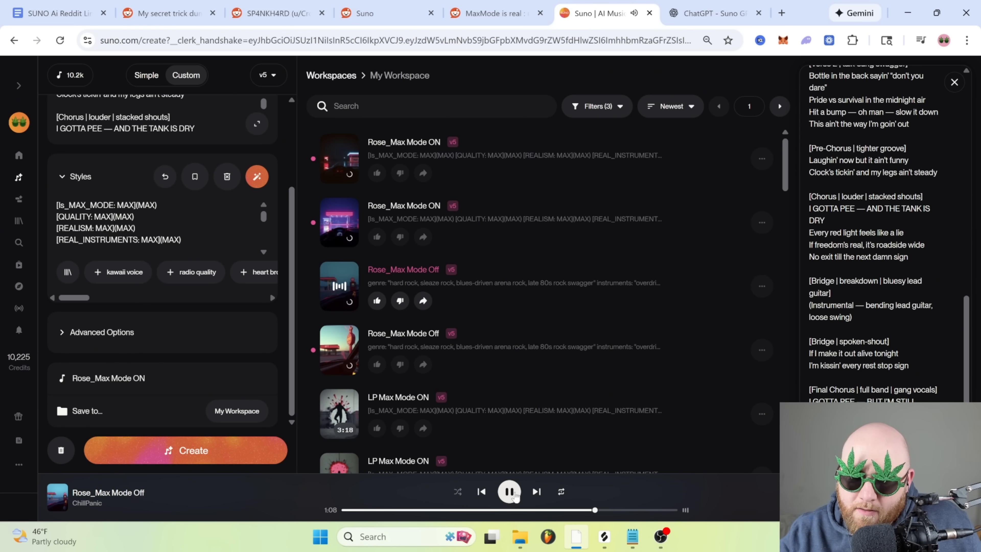
{"action": "left_click", "coordinate": [515, 495]}
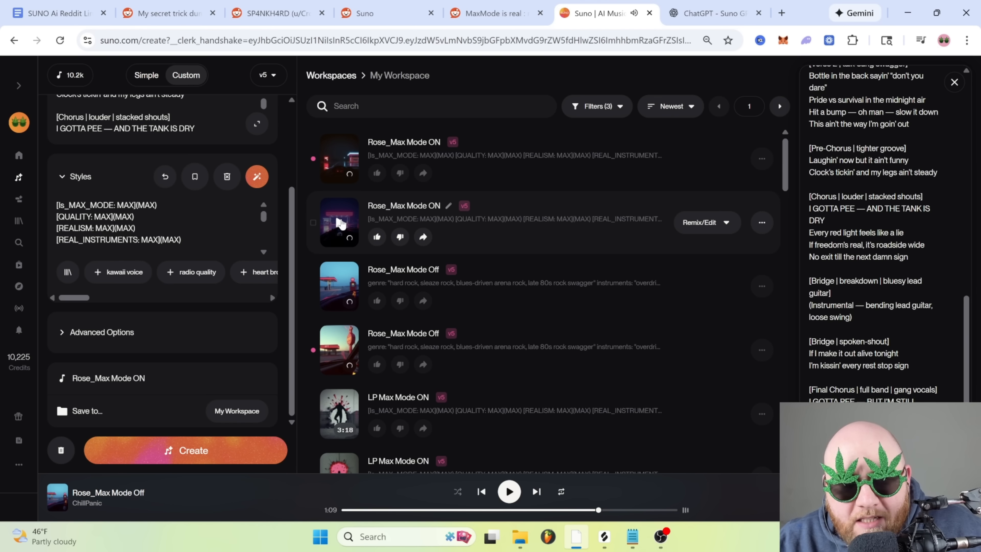
Step: Play the second "Rose_Max Mode ON" track, skip ahead to about 0:30, and pause it after listening
{"action": "left_click", "coordinate": [341, 223]}
{"action": "left_click", "coordinate": [518, 509]}
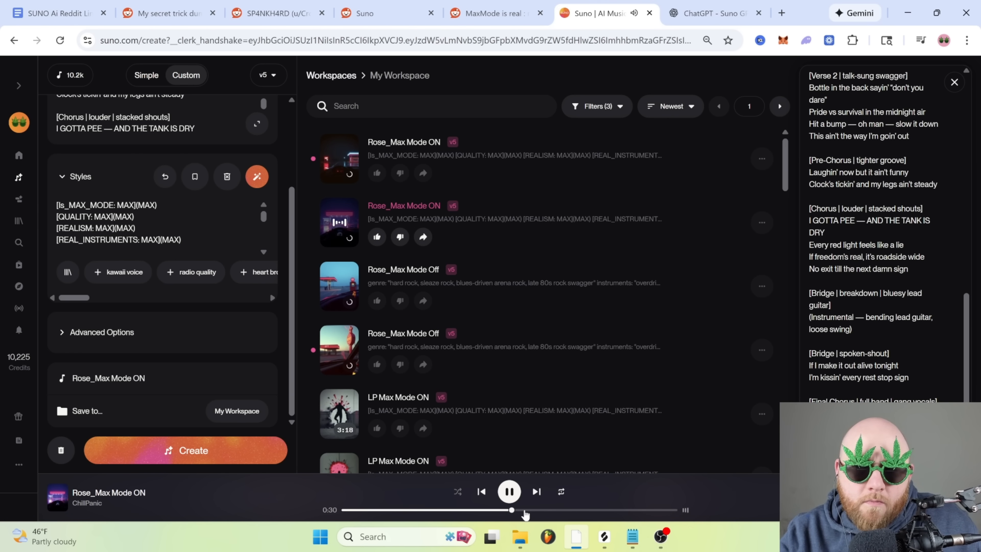
{"action": "left_click", "coordinate": [510, 491]}
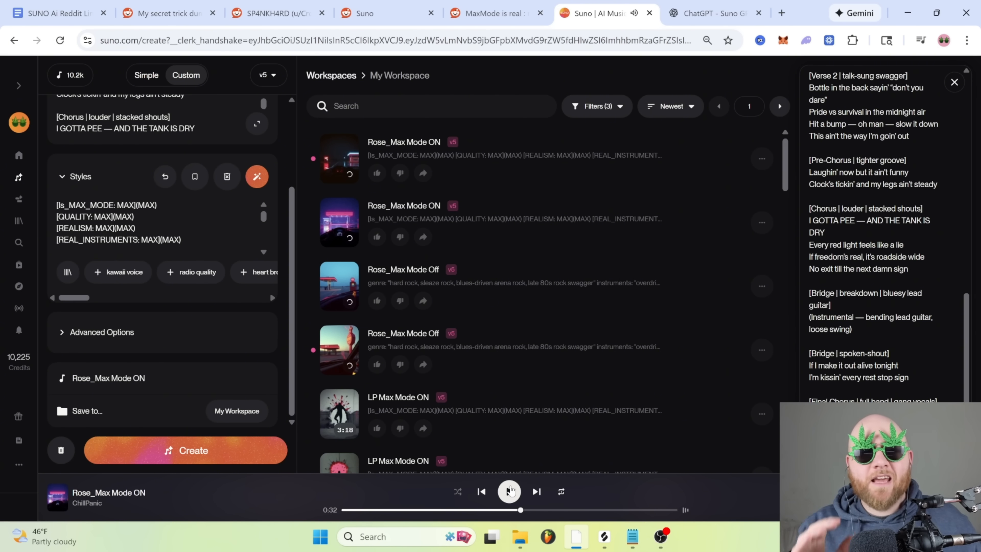
{"action": "left_click", "coordinate": [510, 490]}
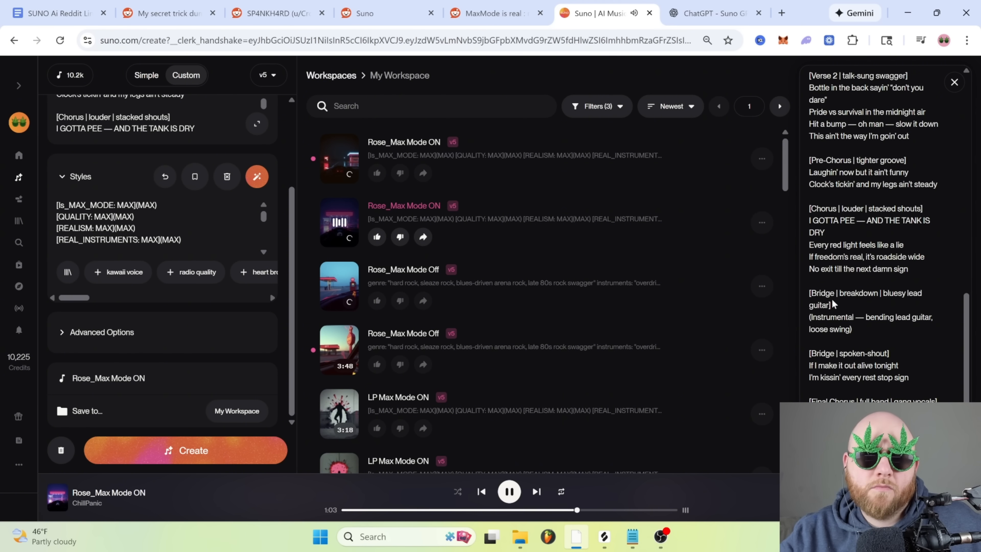
{"action": "left_click", "coordinate": [509, 491]}
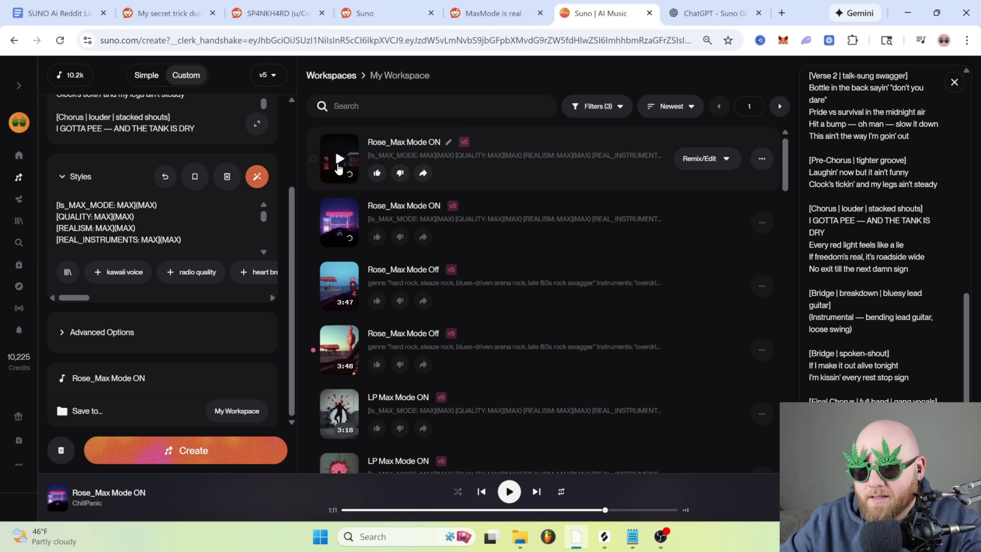
Step: Ask the Suno GPT for a Tupac type of song in the same format, with lyrics about the same thing
{"action": "key", "text": "ctrl+Tab"}
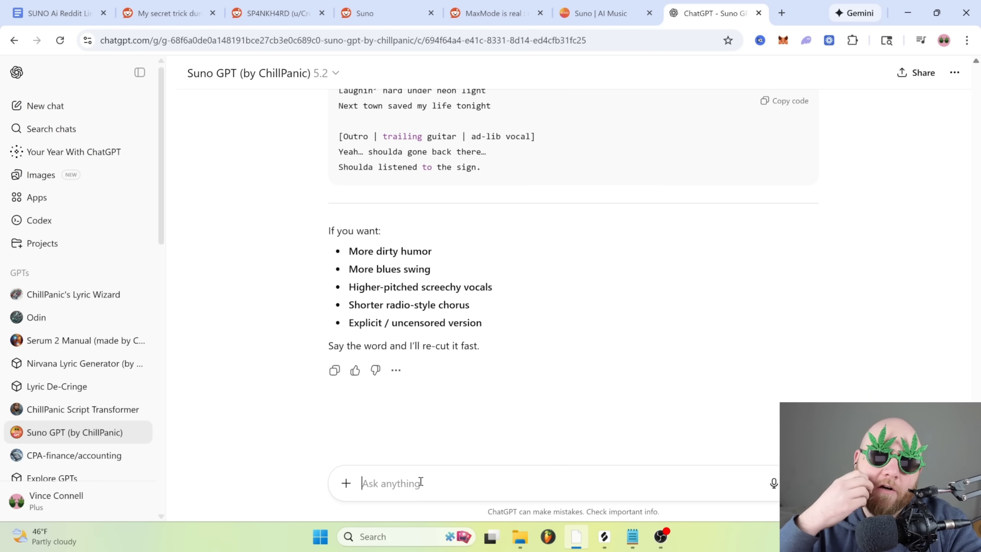
{"action": "left_click", "coordinate": [420, 481]}
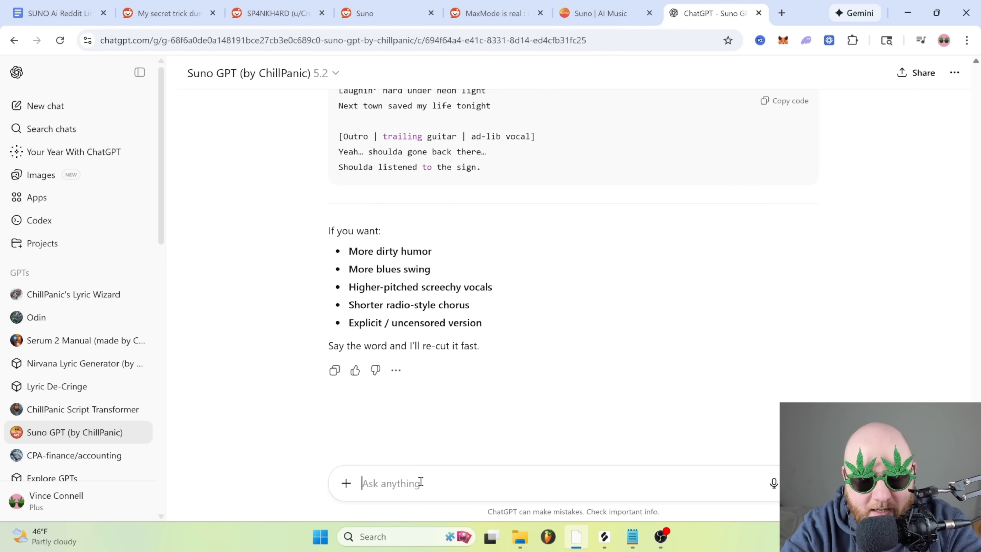
{"action": "type", "text": "Tupac type of song now.  Same format, and make the lyrics about the same thing"}
{"action": "key", "text": "Return"}
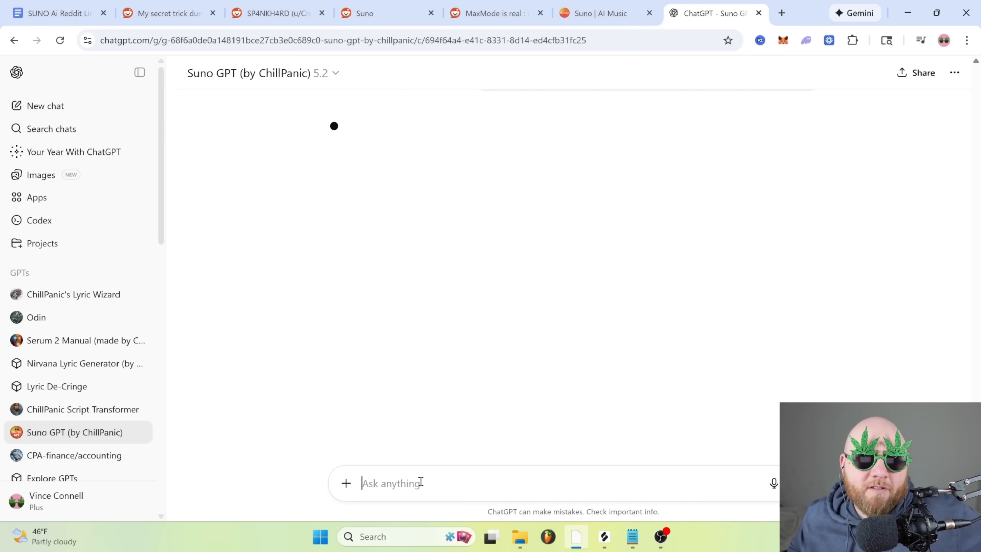
Step: Return to Suno, listen to the second "T max mode off" track, and replay it from about 0:24
{"action": "key", "text": "ctrl+shift+Tab"}
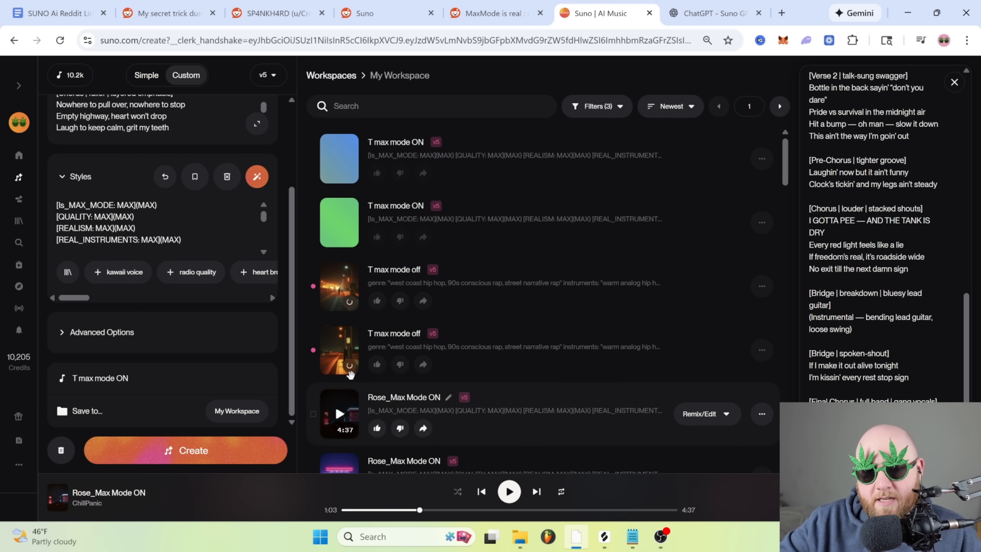
{"action": "left_click", "coordinate": [338, 350]}
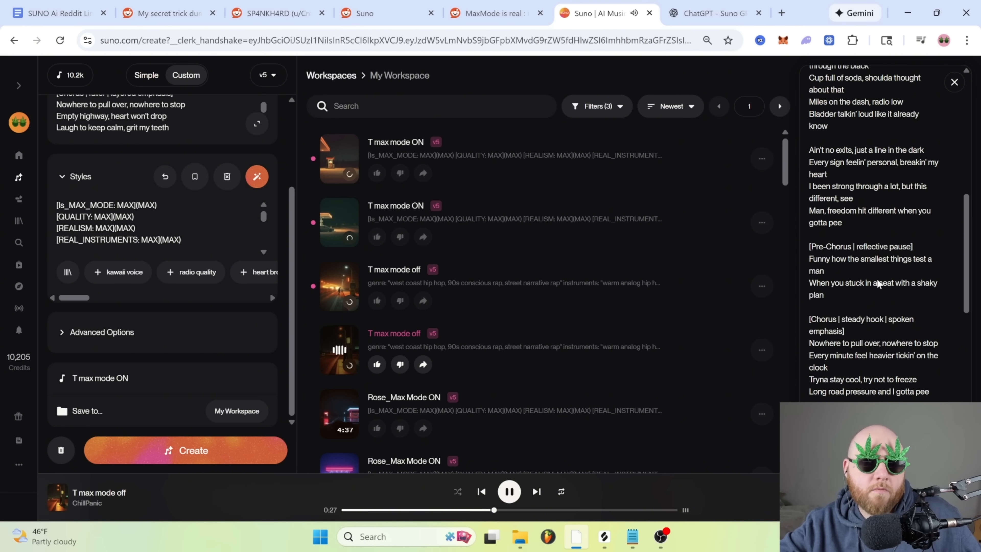
{"action": "left_click", "coordinate": [509, 491]}
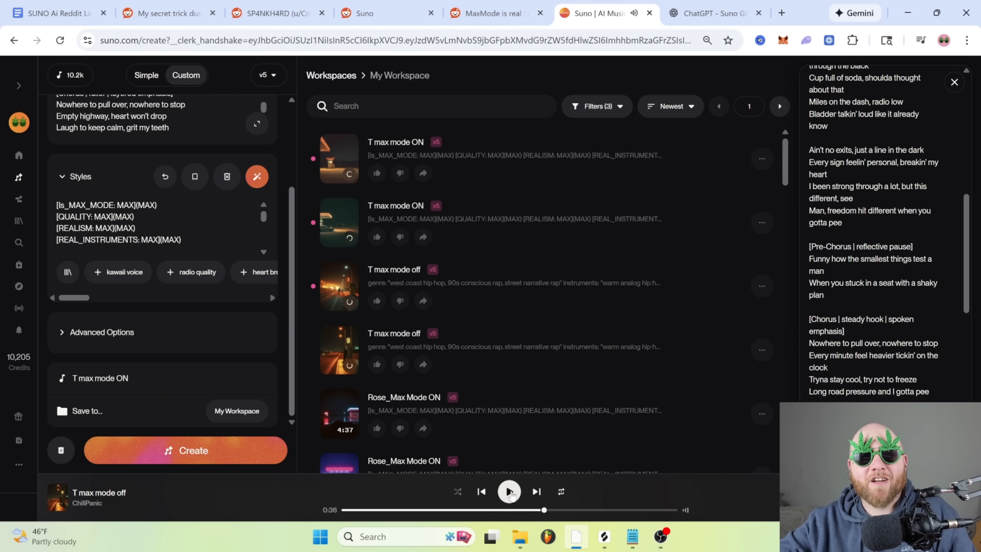
{"action": "left_click", "coordinate": [481, 510]}
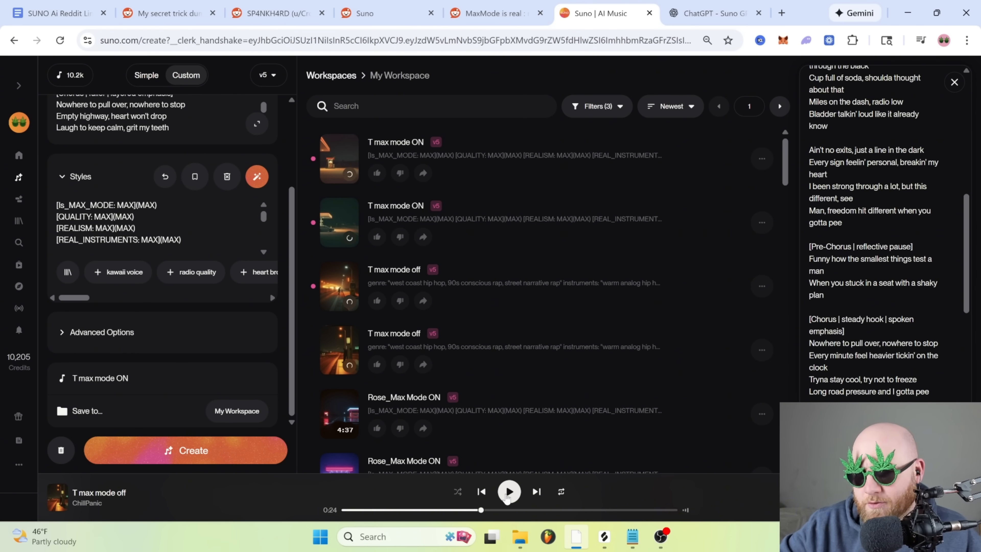
{"action": "left_click", "coordinate": [508, 492]}
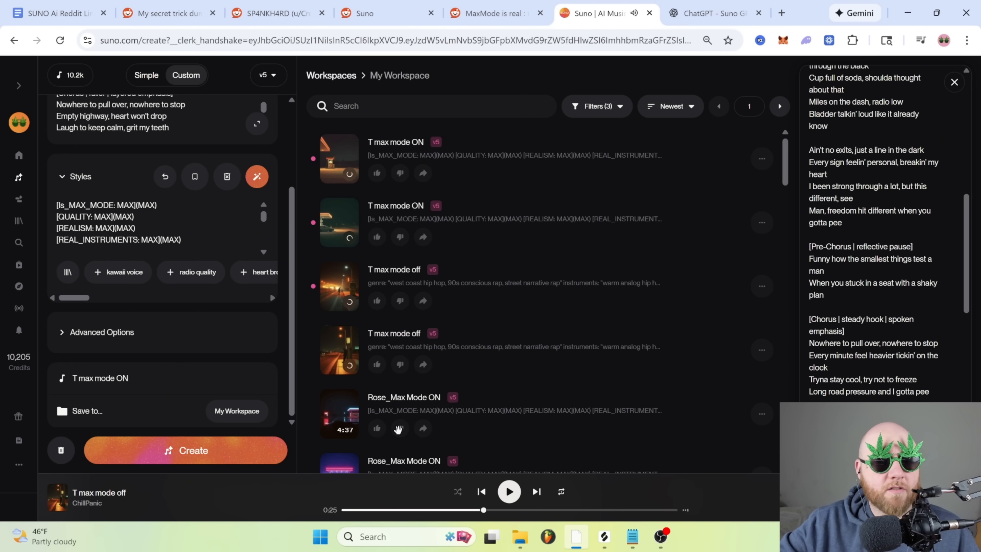
Step: Play the second "T max mode ON" track for comparison, skip further into the song, and pause it after listening
{"action": "left_click", "coordinate": [339, 222]}
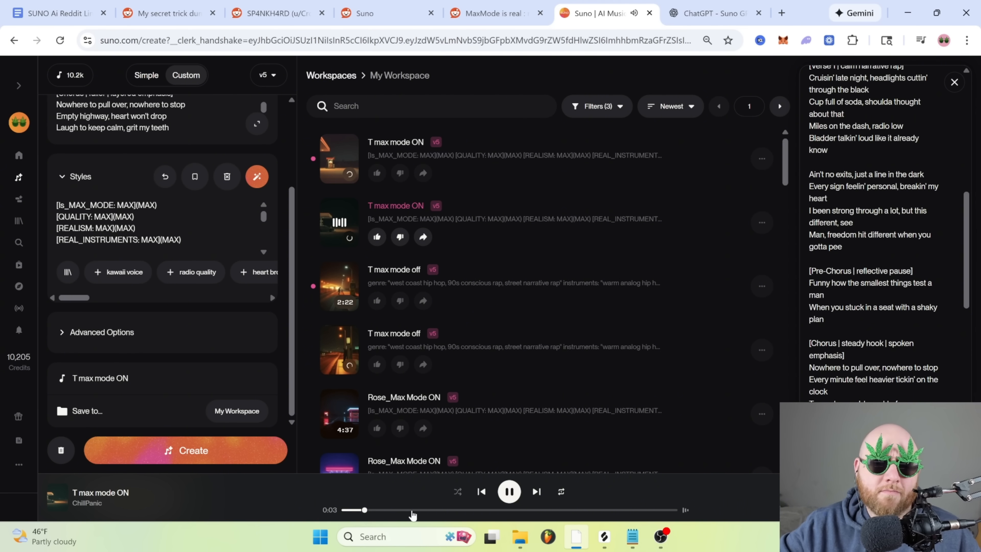
{"action": "scroll", "coordinate": [844, 336], "scroll_direction": "up", "scroll_amount": 10}
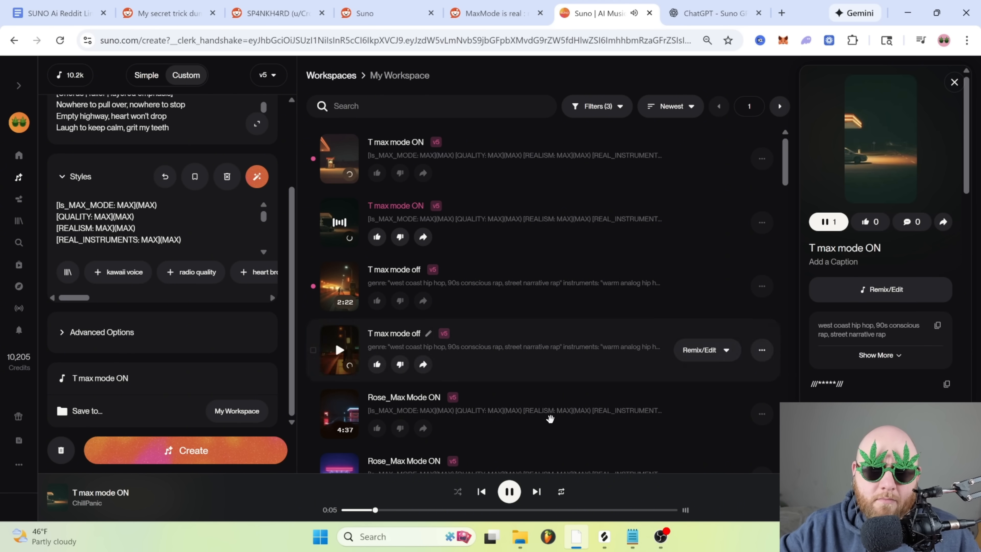
{"action": "left_click", "coordinate": [509, 492]}
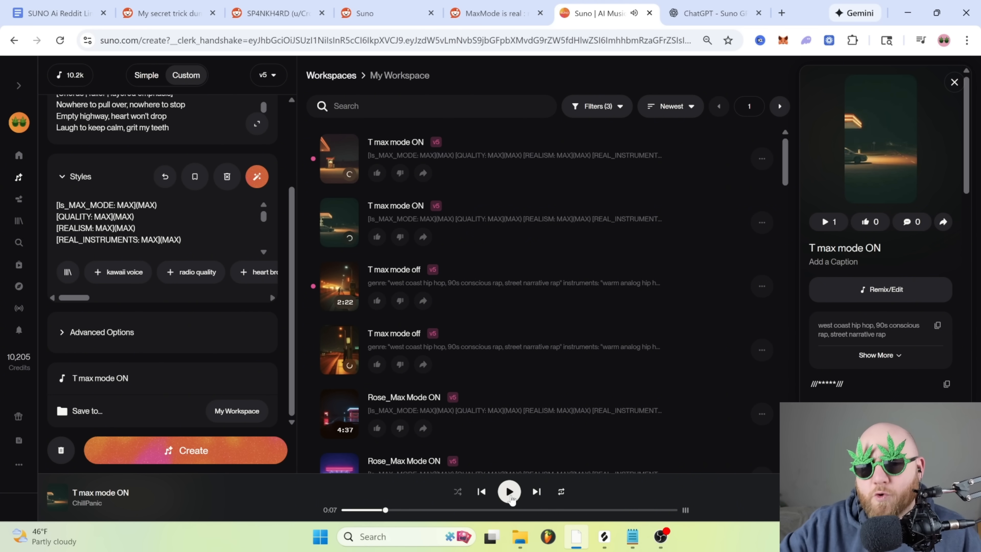
{"action": "left_click", "coordinate": [509, 491]}
{"action": "left_click", "coordinate": [417, 510]}
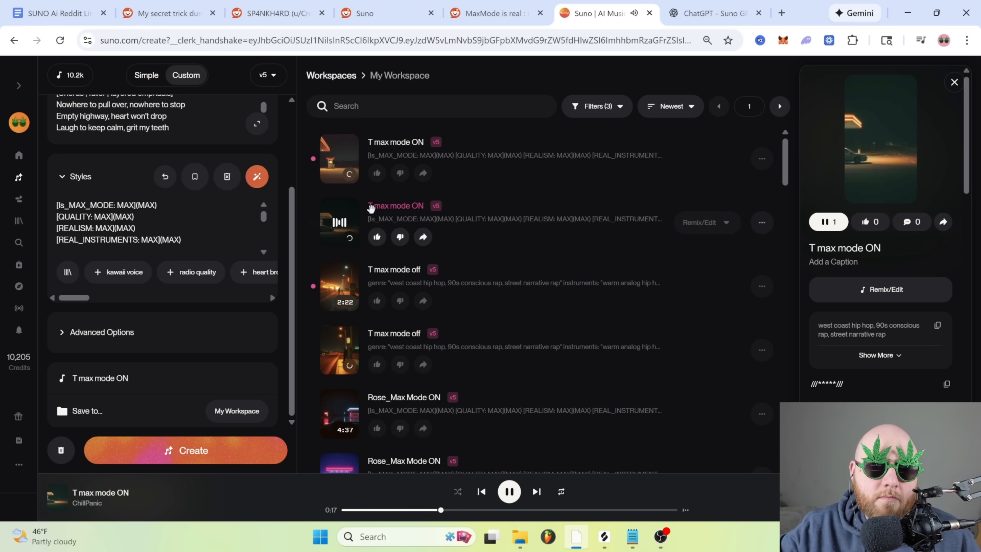
{"action": "left_click", "coordinate": [509, 491]}
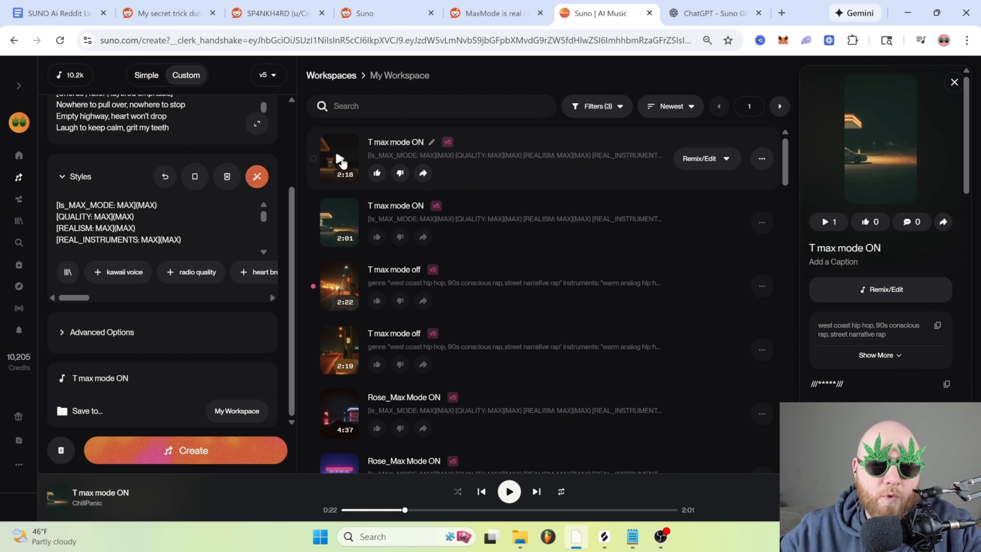
Step: Play the first "T max mode ON" track and skip ahead to about 0:25
{"action": "left_click", "coordinate": [340, 159]}
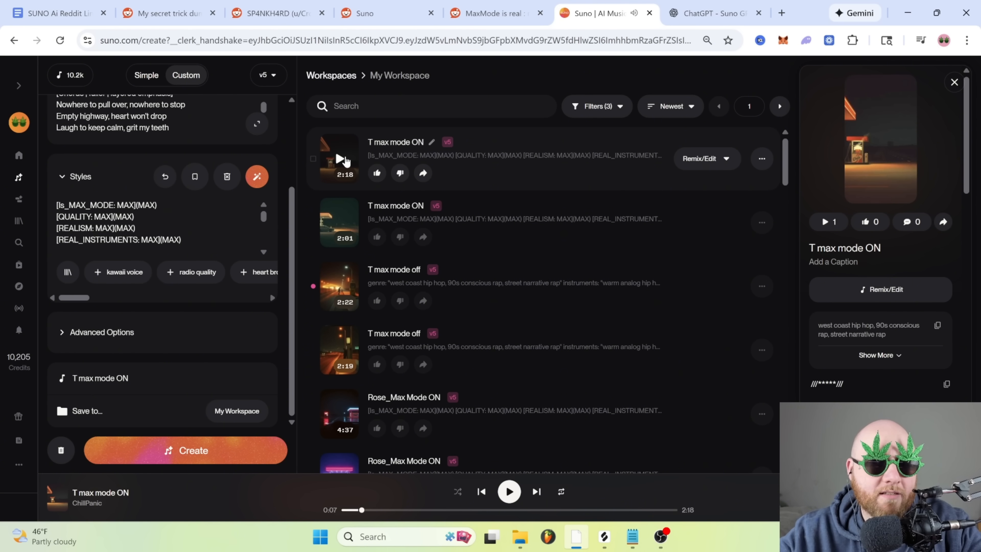
{"action": "left_click", "coordinate": [339, 160]}
{"action": "left_click", "coordinate": [406, 509]}
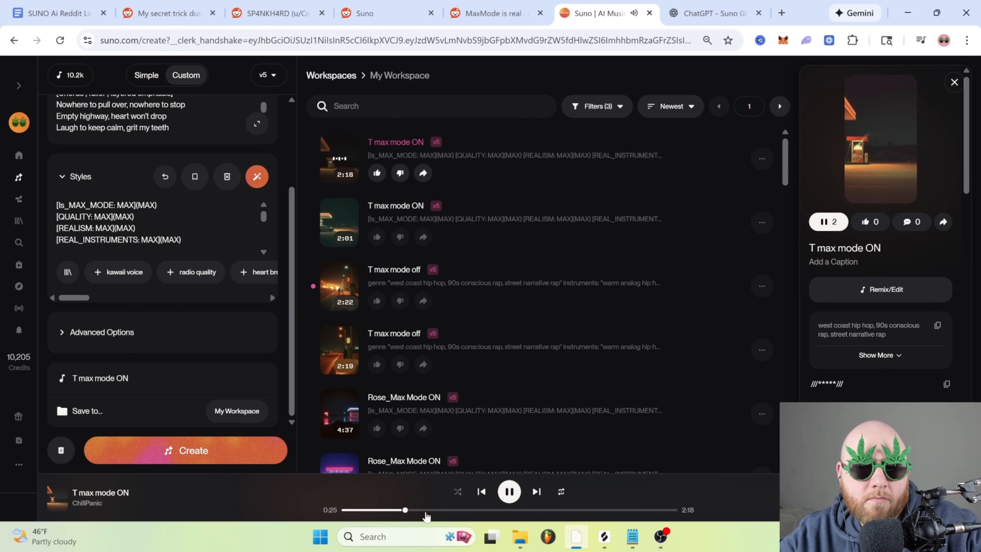